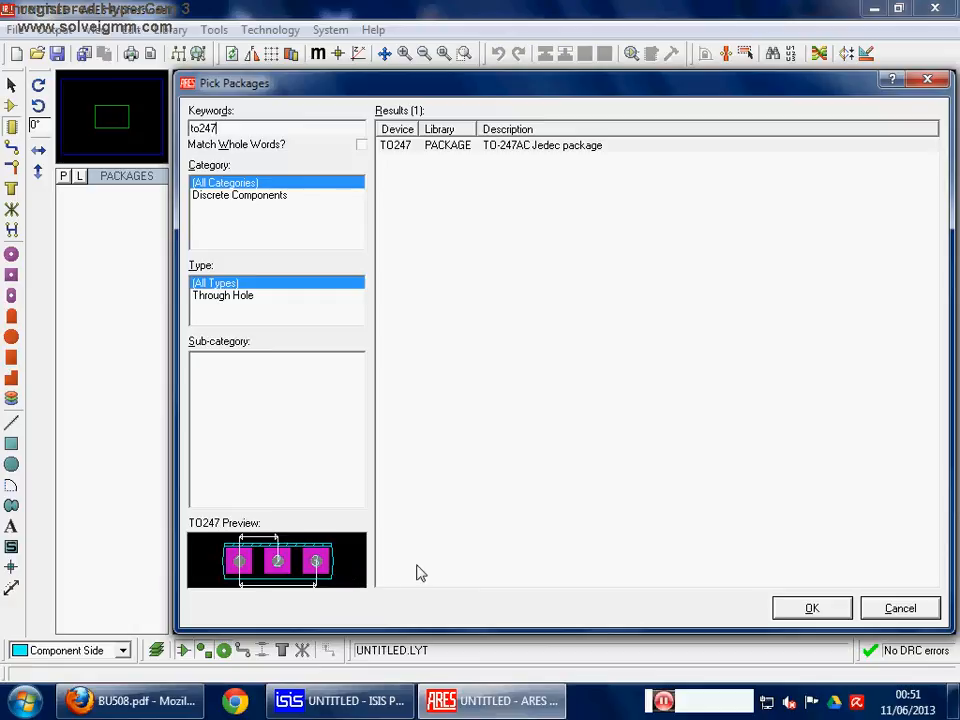
# - Pick the TO247 package from the search results and place one footprint on the empty layout
pyautogui.click(813, 611)
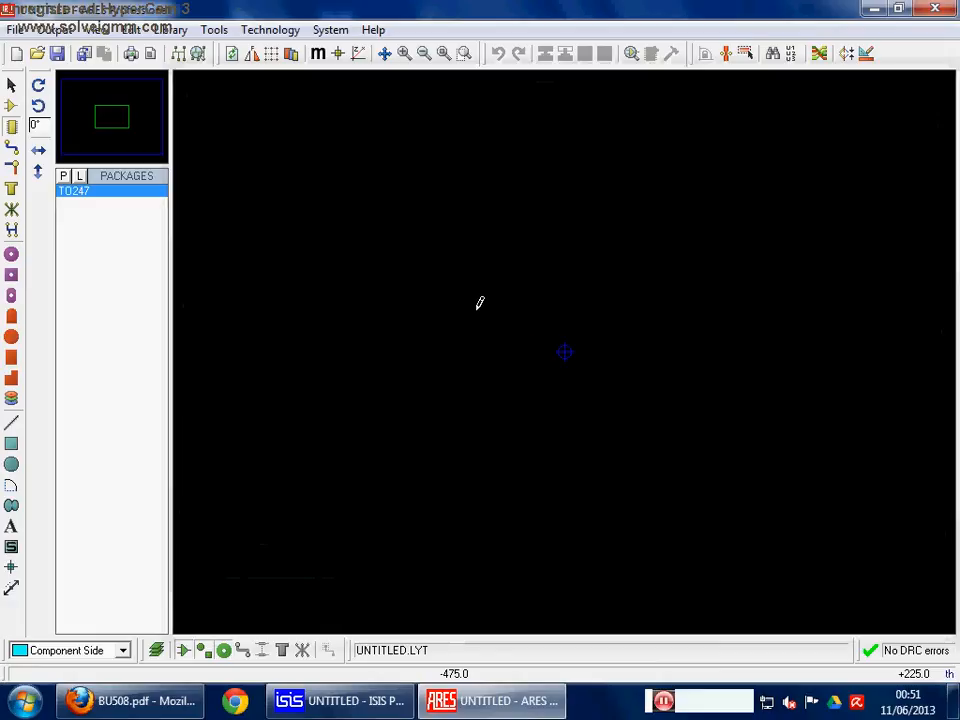
pyautogui.click(455, 243)
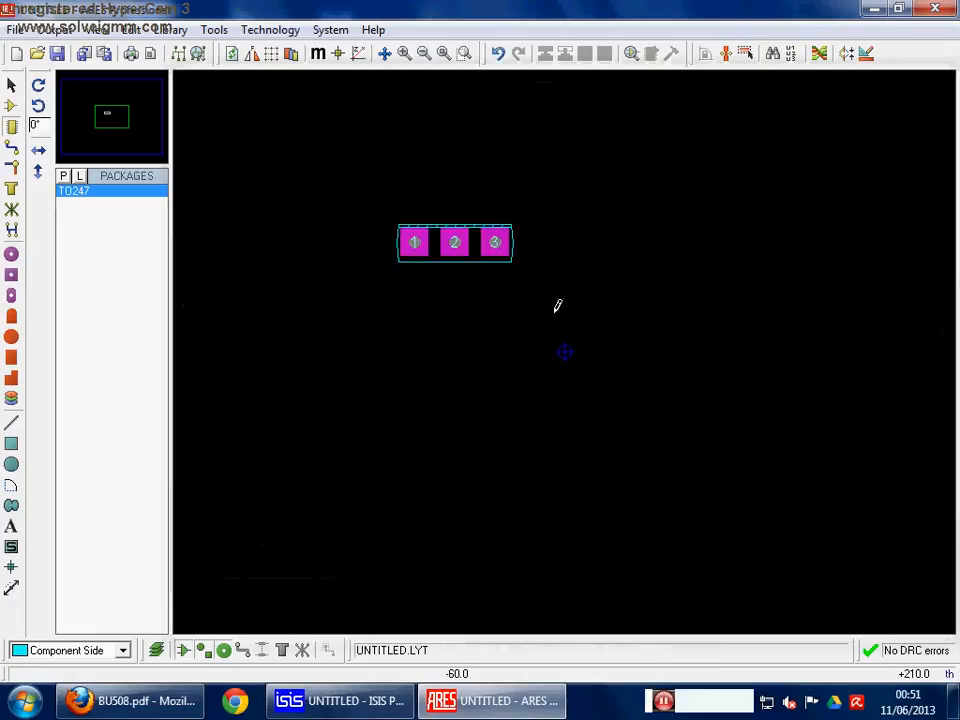
pyautogui.scroll(2, 557, 320)
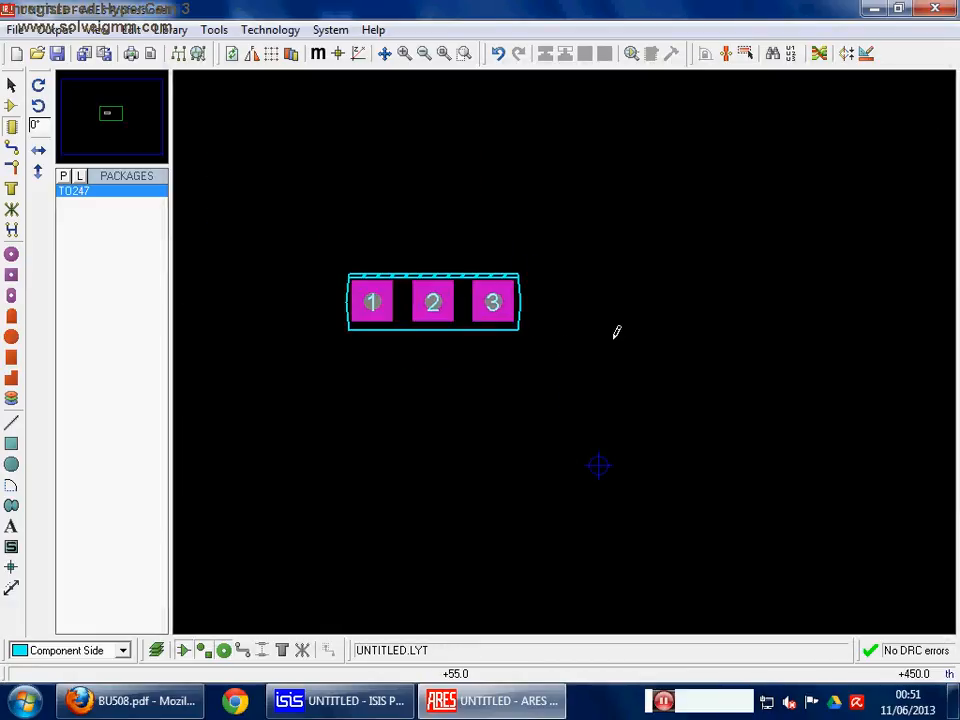
# - Examine the placed TO247 package in the 3D Visualization, then close that view
pyautogui.click(52, 32)
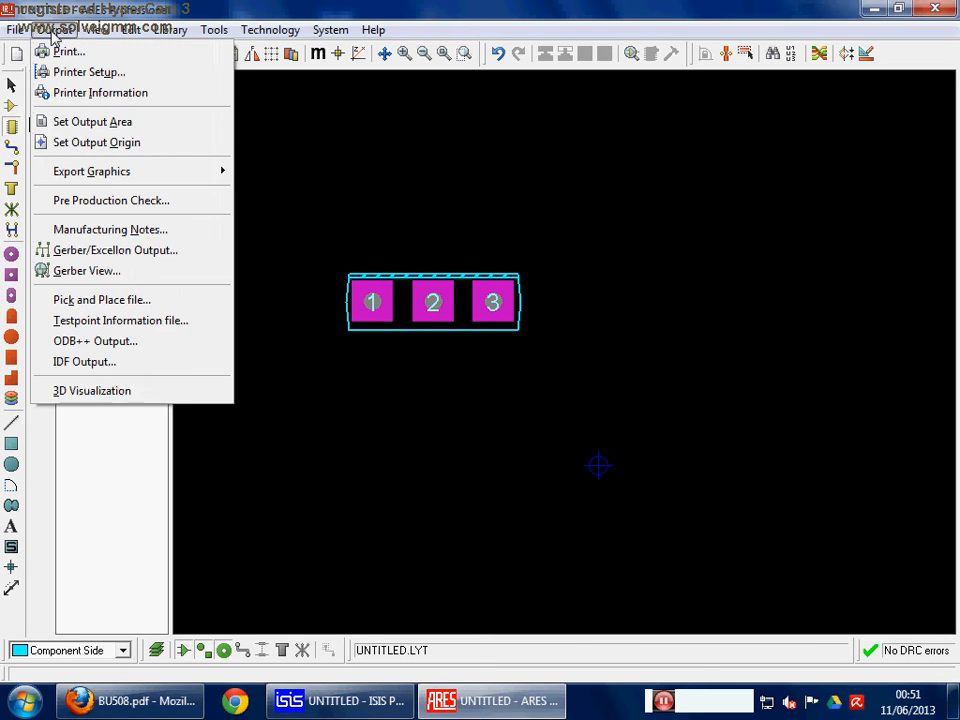
pyautogui.click(110, 392)
pyautogui.middleClick(392, 472)
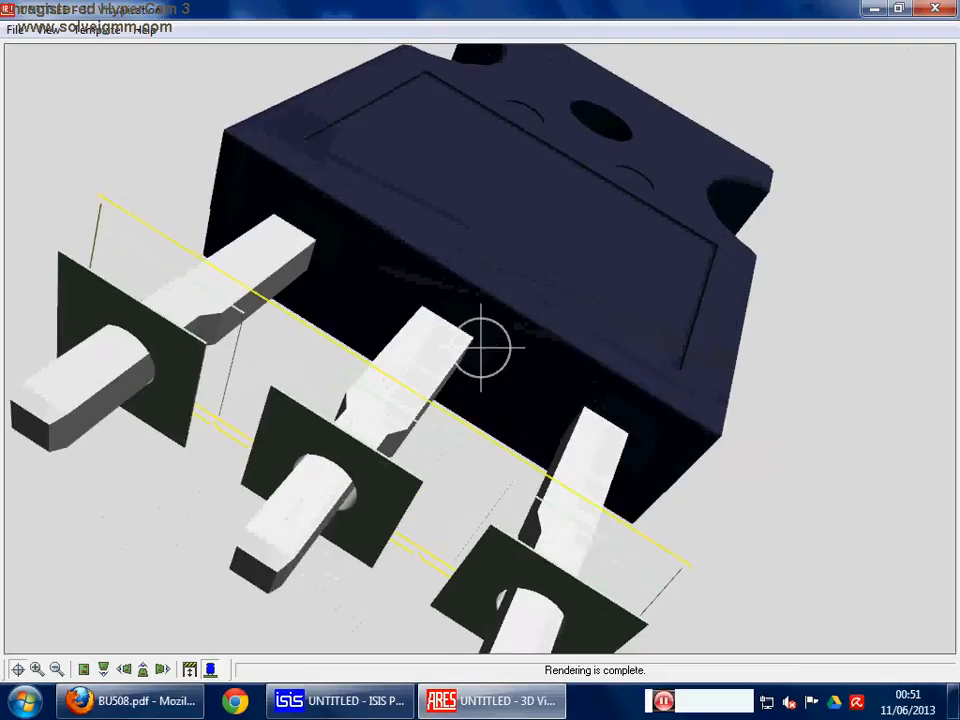
pyautogui.click(935, 10)
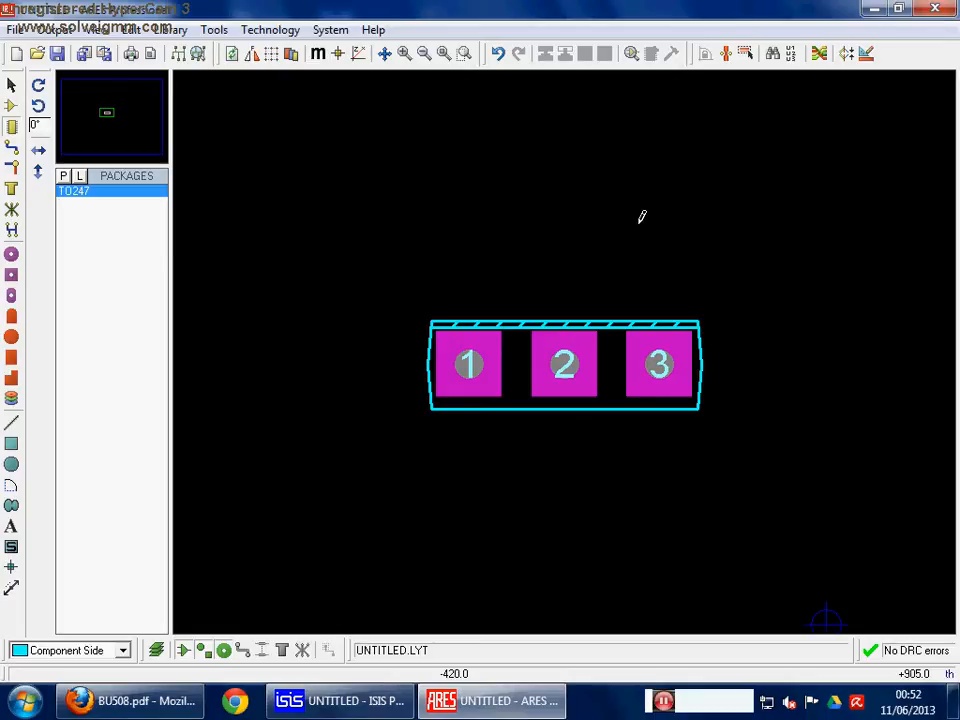
# - Select the whole TO247 footprint and start Make Package with the new package name BU508
pyautogui.moveTo(275, 183); pyautogui.dragTo(471, 255)
pyautogui.moveTo(372, 232); pyautogui.dragTo(760, 481)
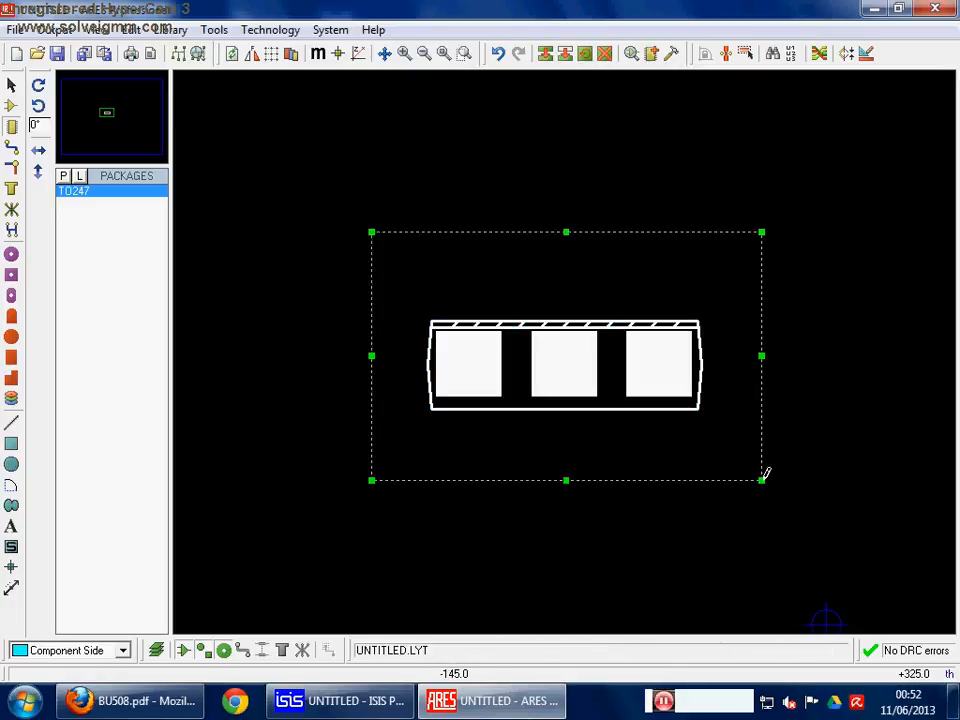
pyautogui.click(652, 60)
pyautogui.moveTo(557, 166); pyautogui.dragTo(658, 124)
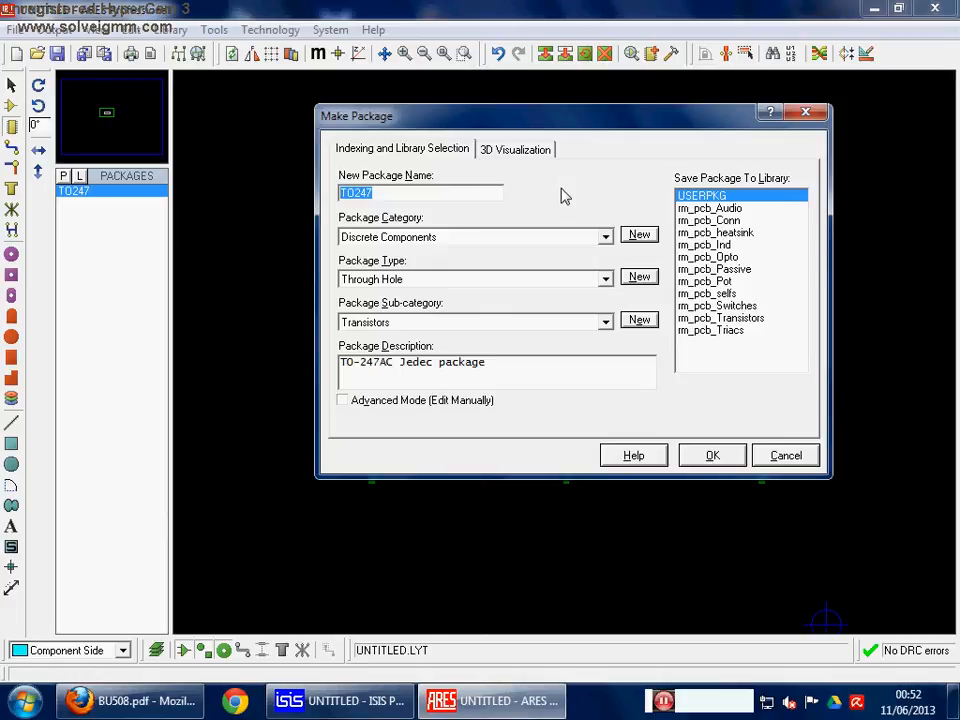
pyautogui.write('BU508')
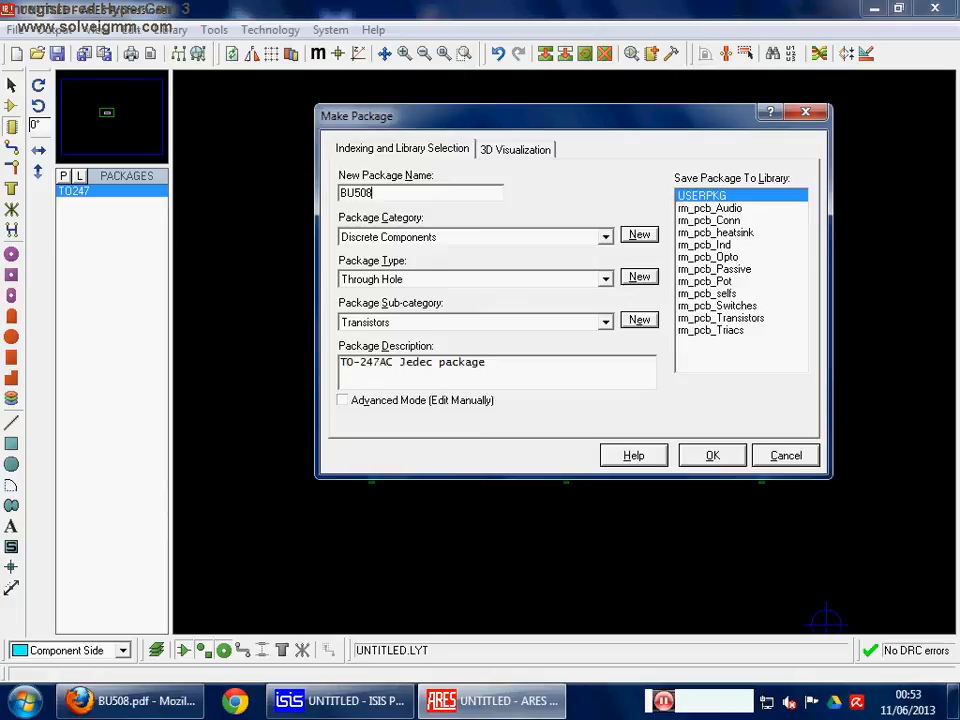
# - Choose Discrete Components as the package category and Through Hole as the package type
pyautogui.click(606, 240)
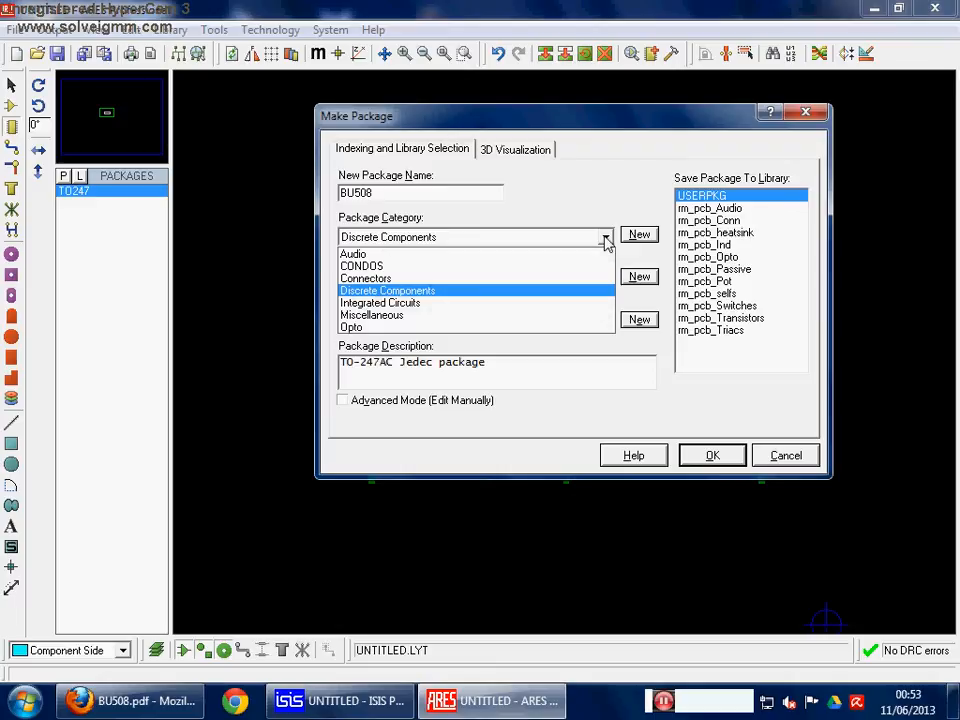
pyautogui.click(502, 293)
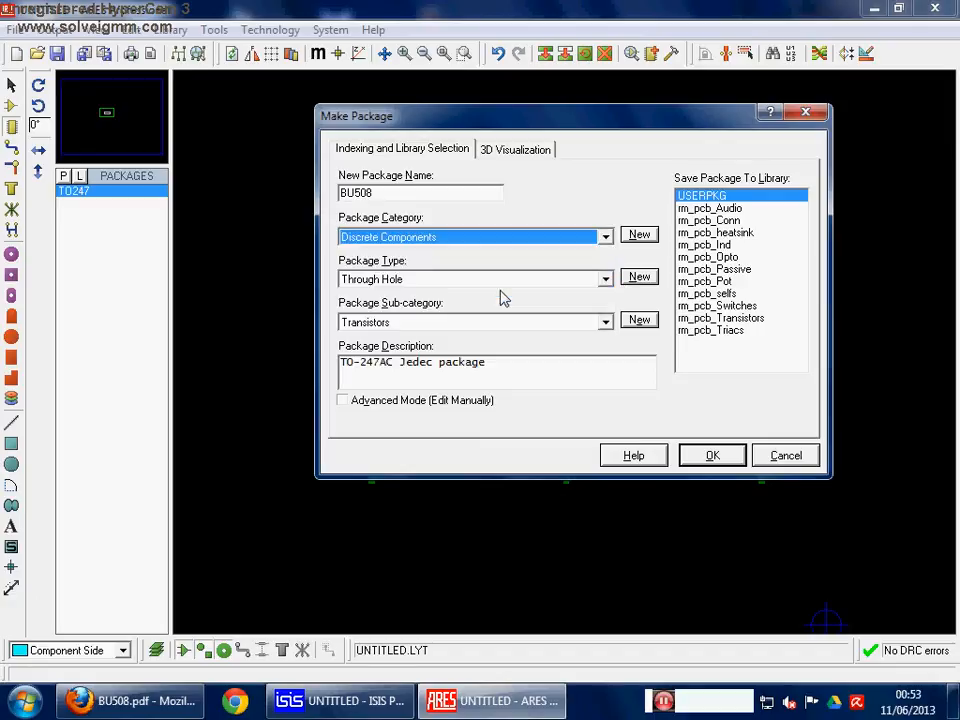
pyautogui.click(606, 280)
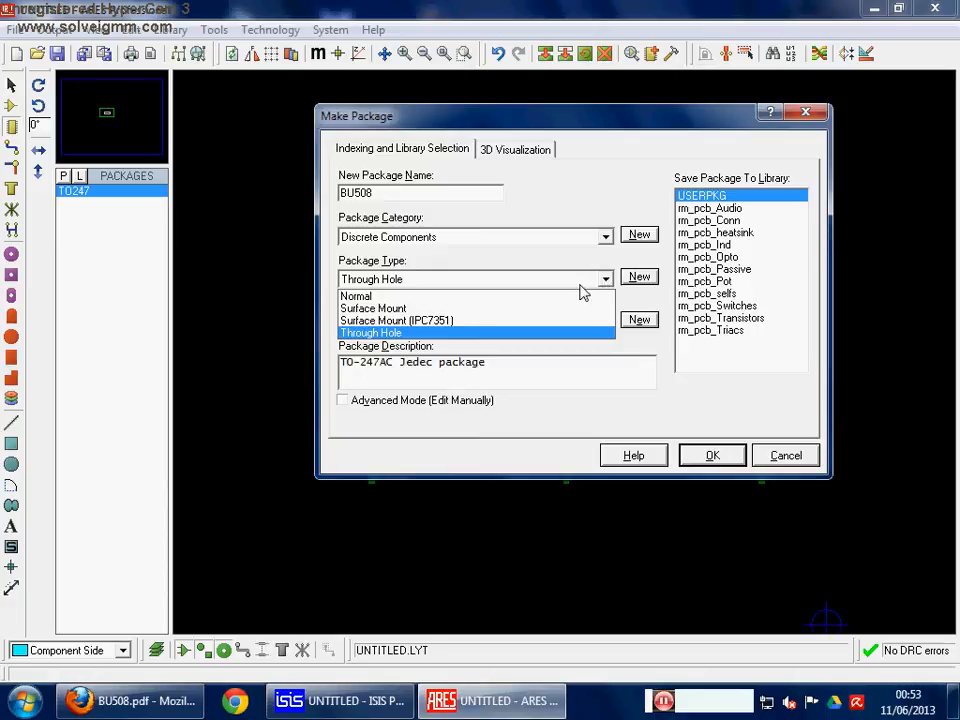
pyautogui.click(436, 333)
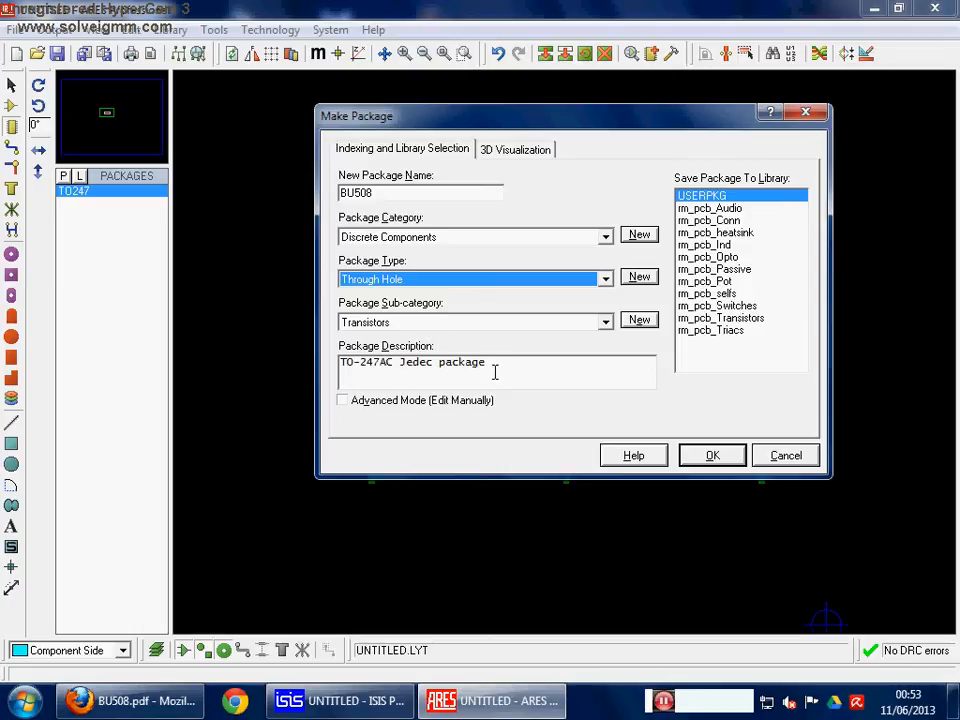
# - Replace the package description with "tr npn 1500v 5a" and save the package to the USERPKG library
pyautogui.moveTo(501, 364); pyautogui.dragTo(336, 377)
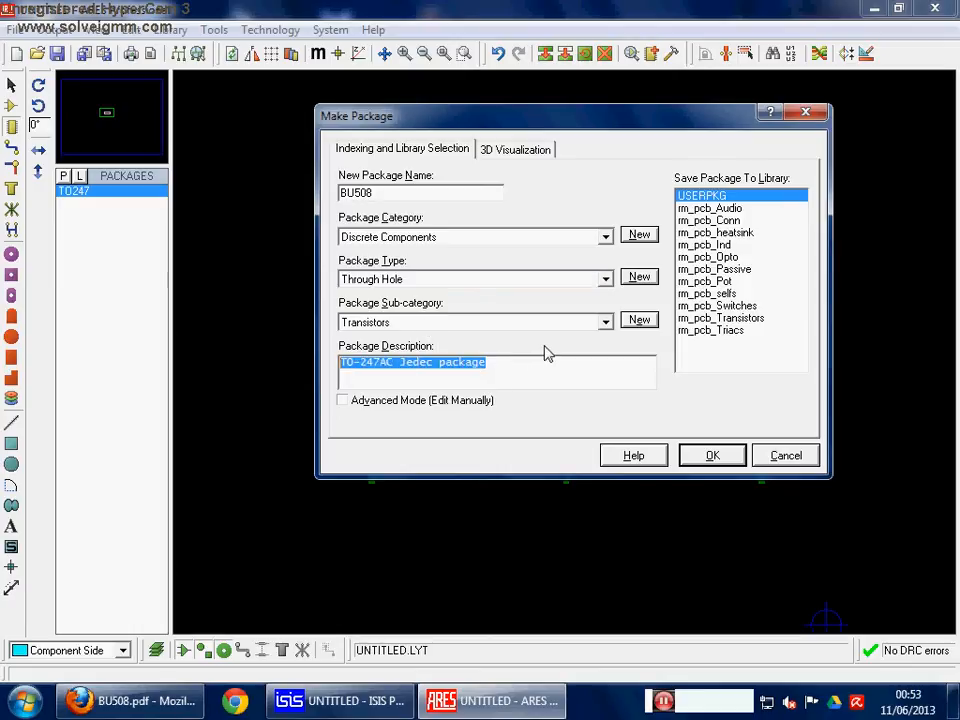
pyautogui.press('Delete')
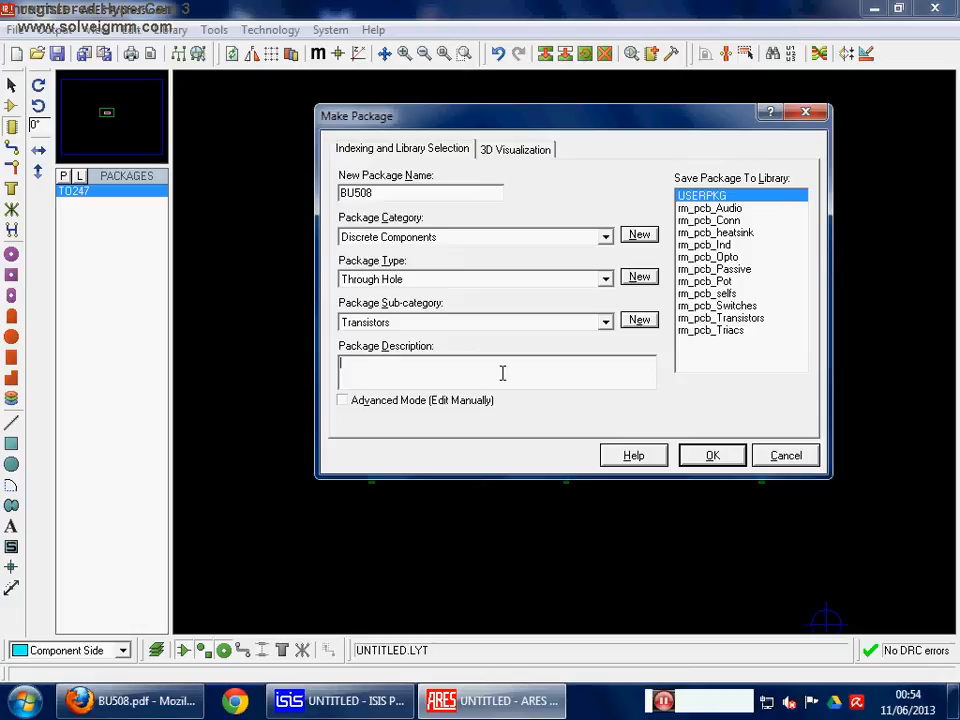
pyautogui.write('tr npn')
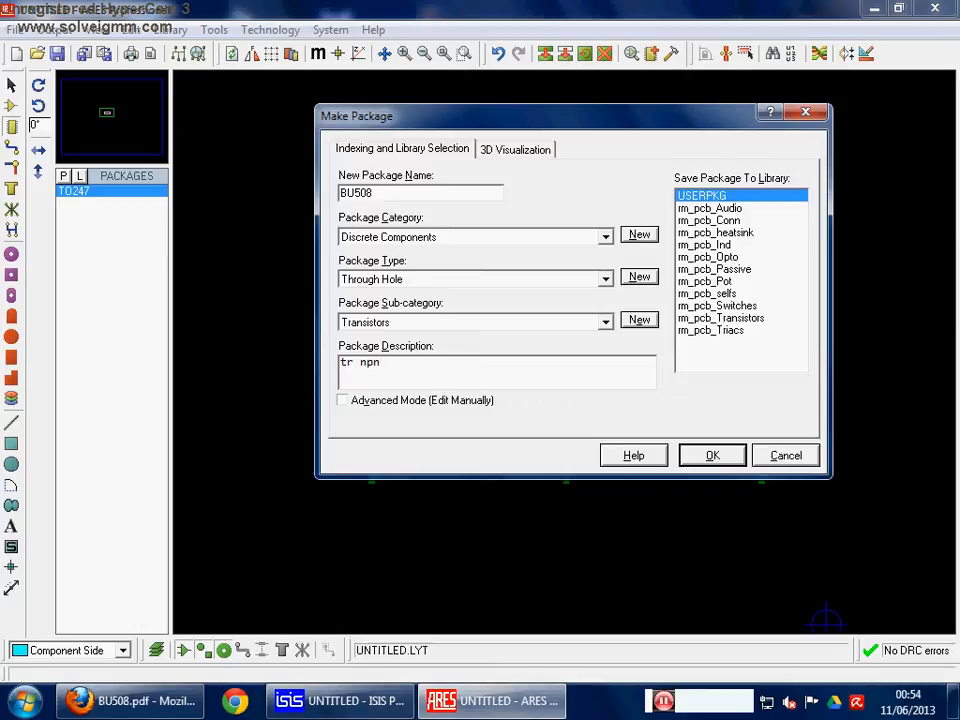
pyautogui.write('1500v')
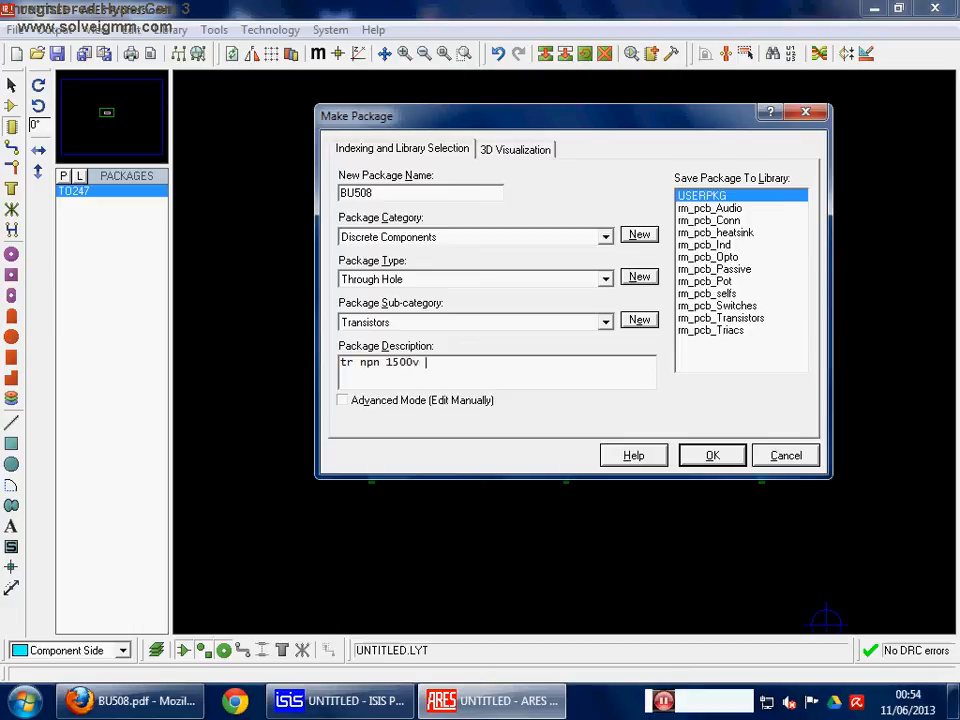
pyautogui.write('5a')
pyautogui.click(708, 459)
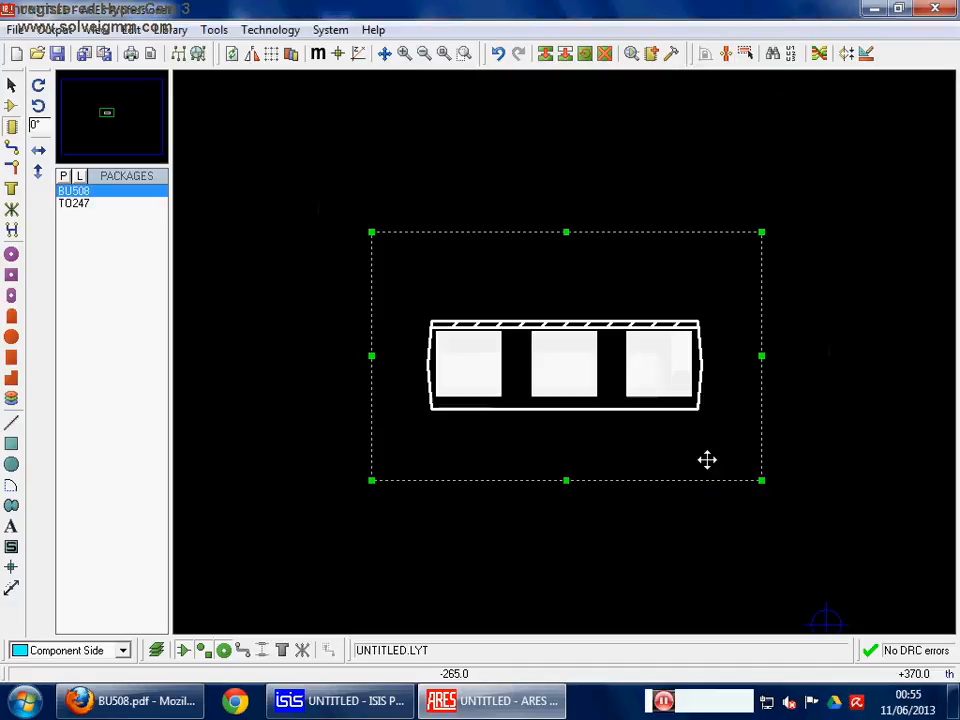
pyautogui.click(846, 272)
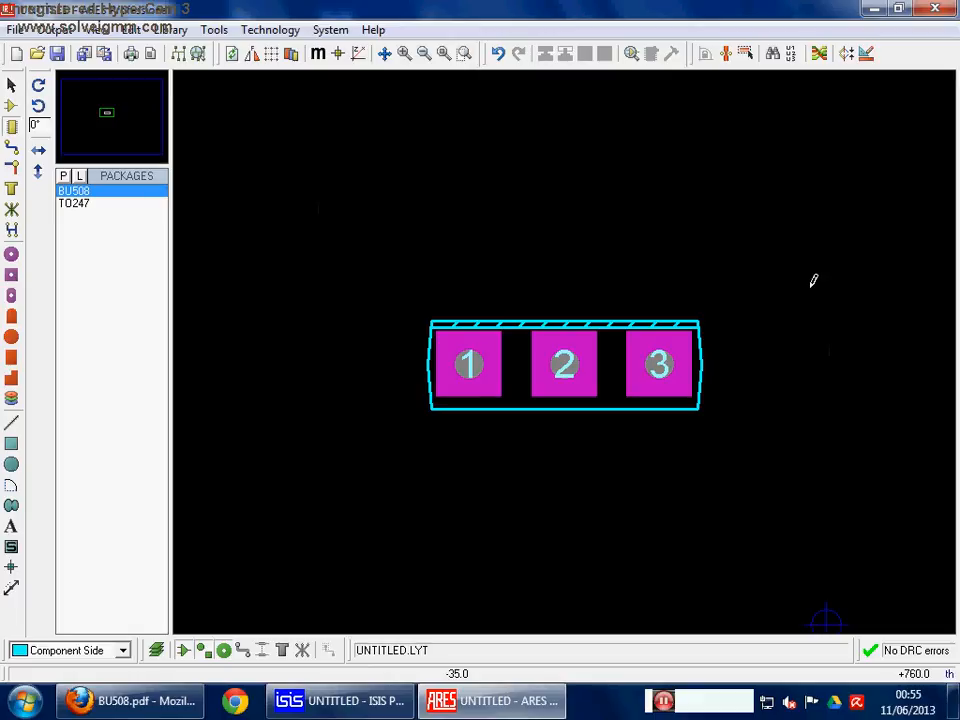
pyautogui.moveTo(291, 173); pyautogui.dragTo(763, 457)
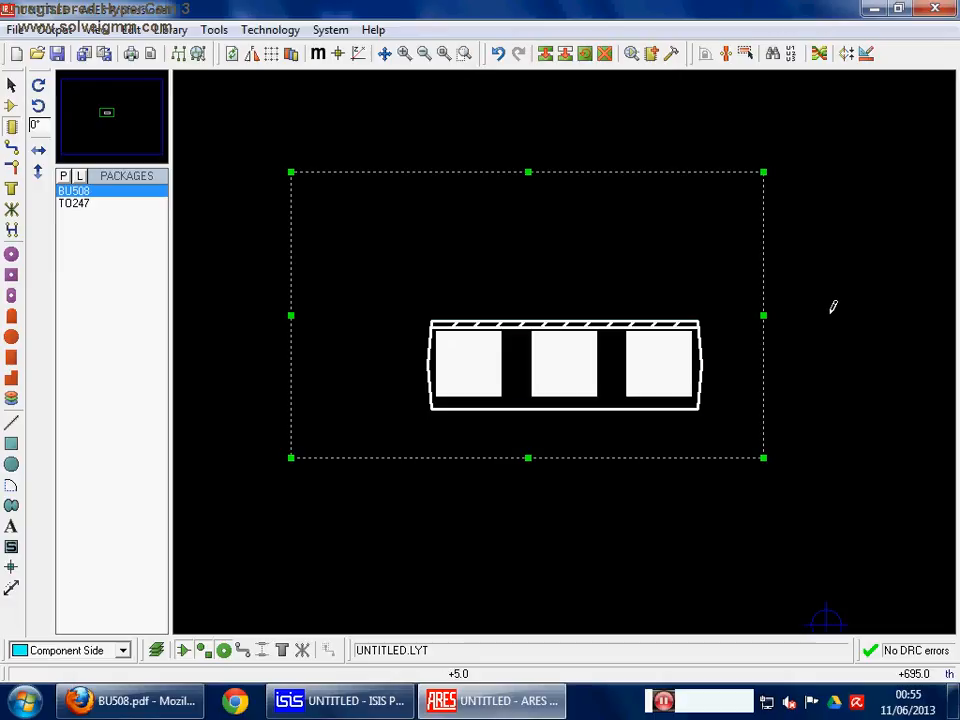
pyautogui.click(833, 307)
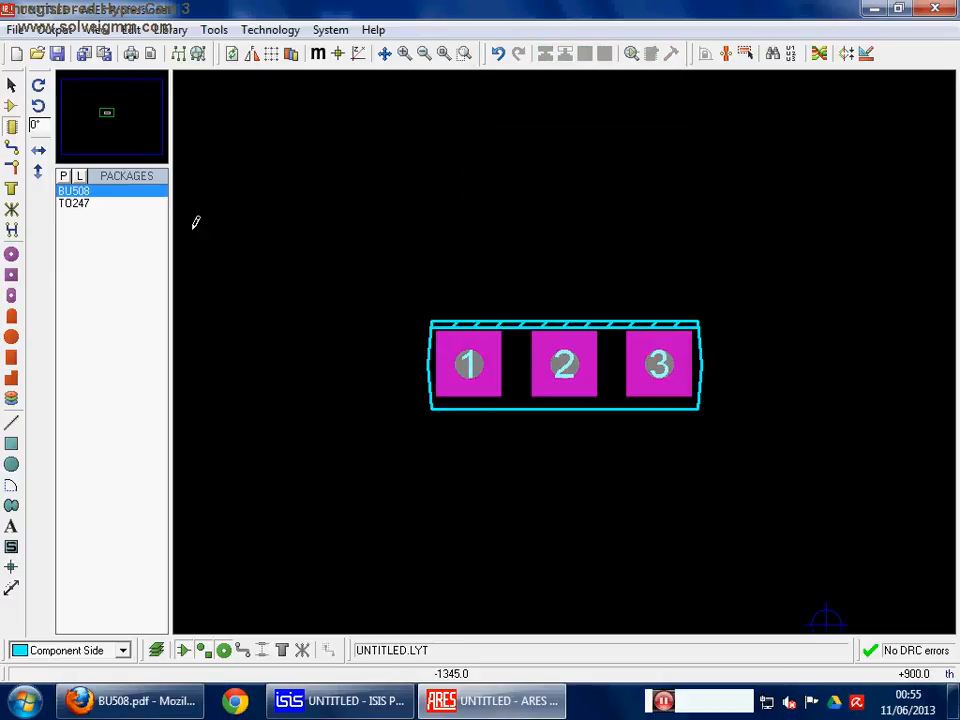
# - Search the package library for bu508 to check the new package, and close the picker without adding anything
pyautogui.click(64, 177)
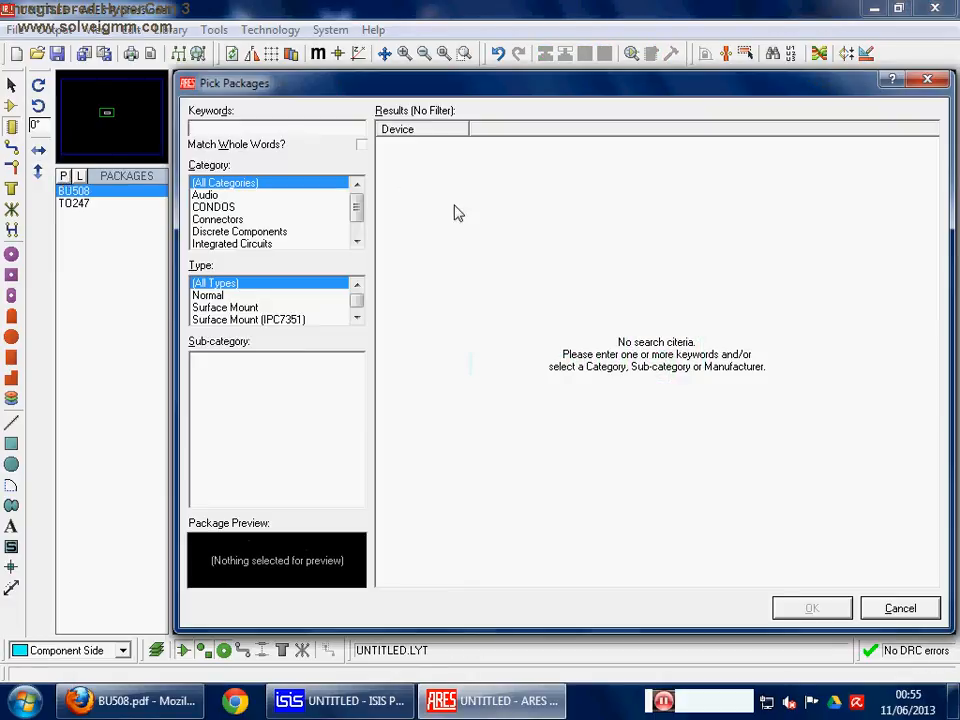
pyautogui.write('bu')
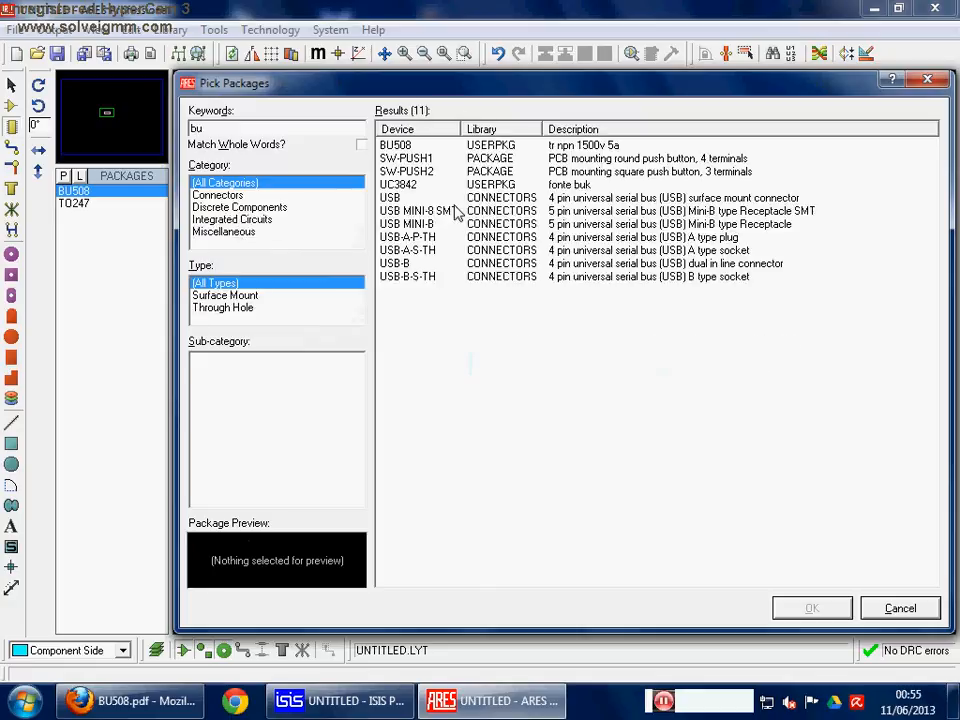
pyautogui.write('50')
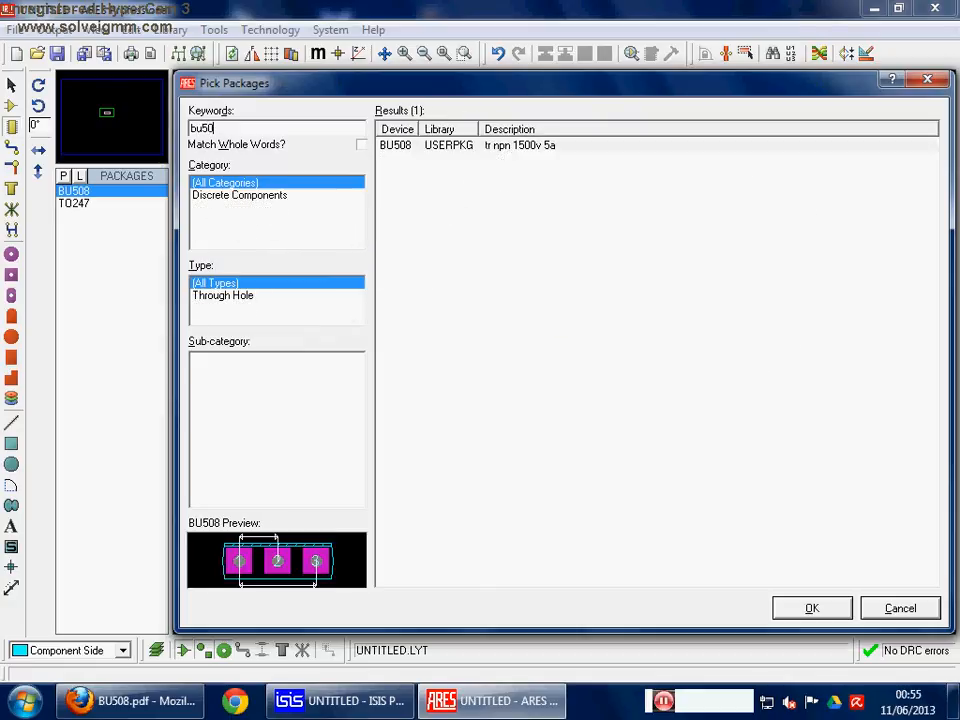
pyautogui.write('8')
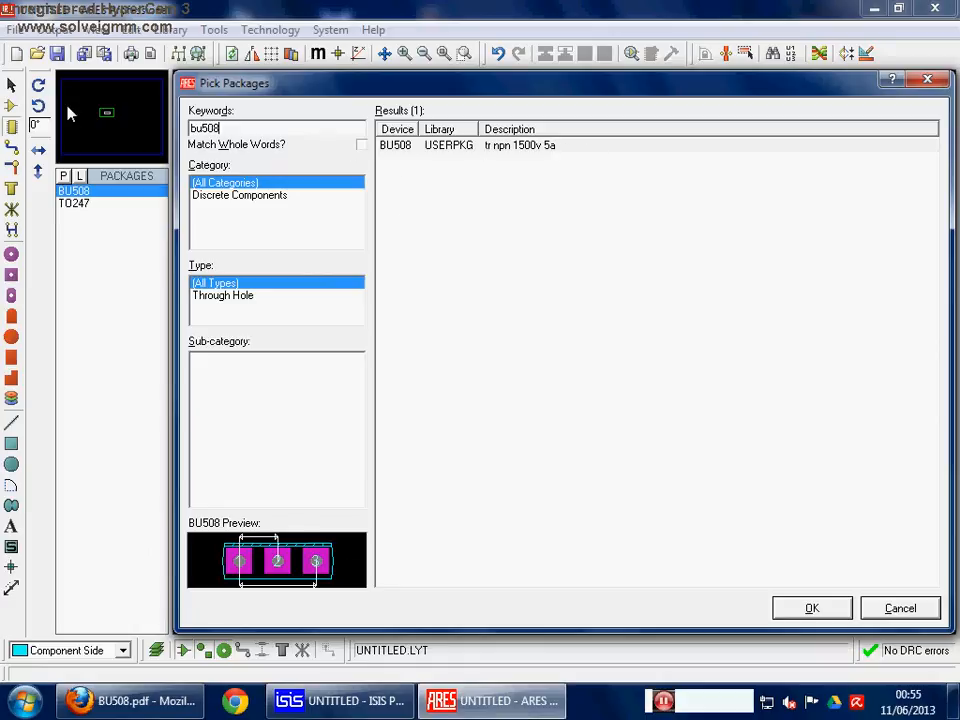
pyautogui.moveTo(753, 91); pyautogui.dragTo(731, 128)
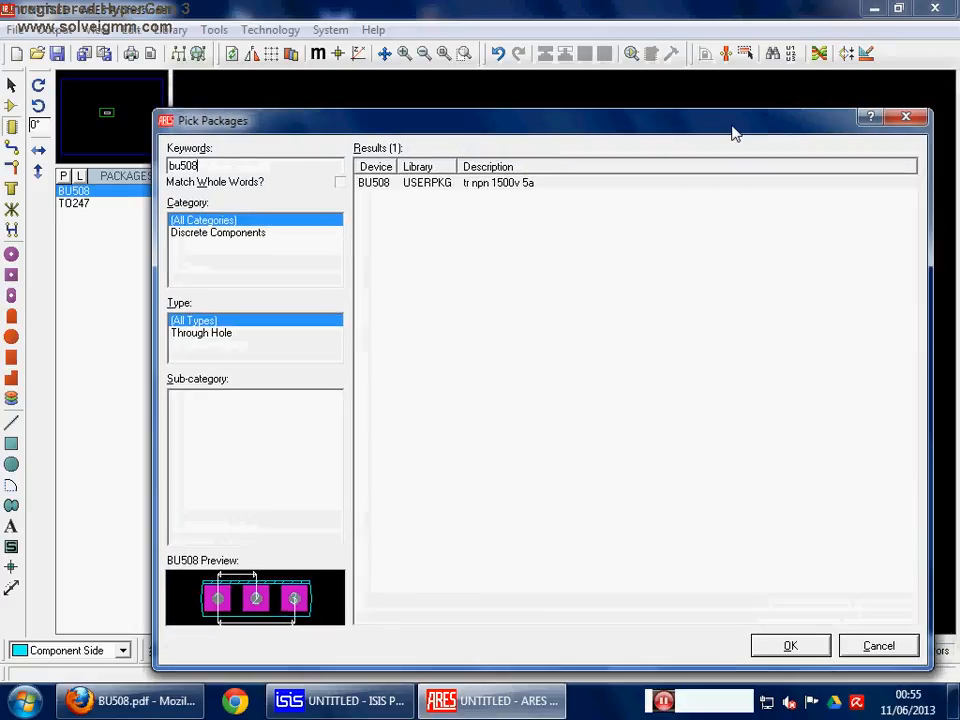
pyautogui.click(906, 117)
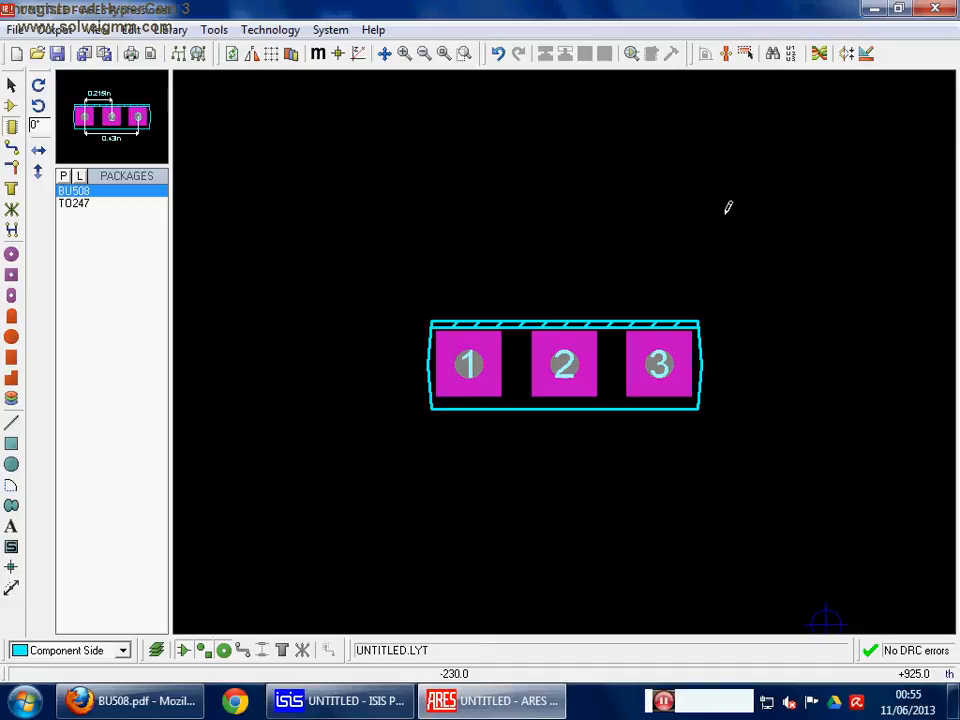
# - Close the ARES layout, saving it as bu508 over the existing file, and return to the ISIS schematic
pyautogui.click(935, 8)
pyautogui.click(398, 370)
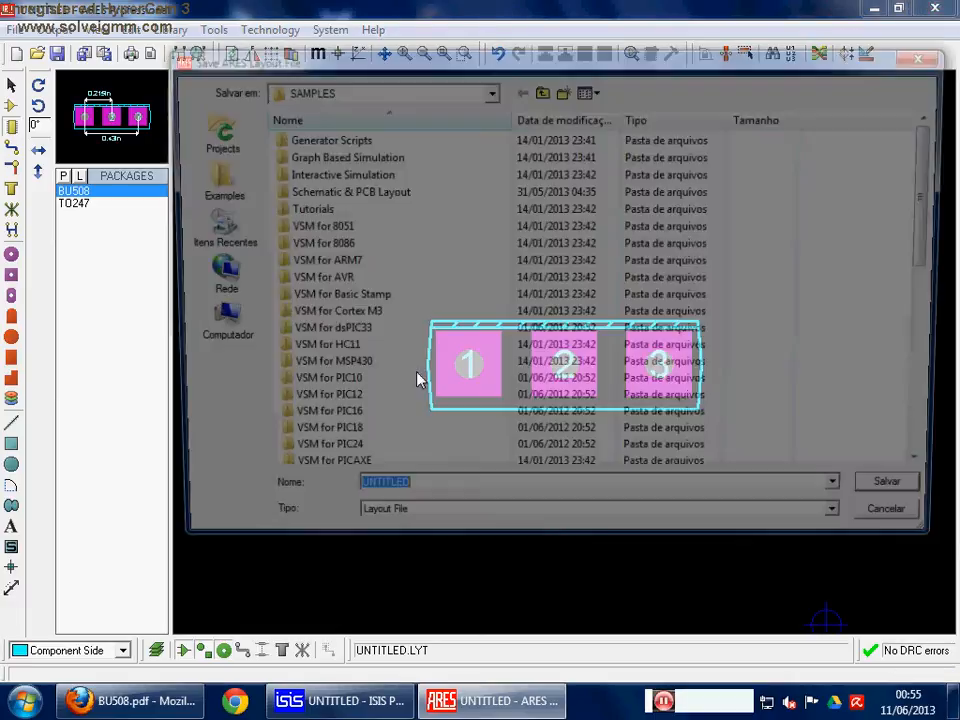
pyautogui.moveTo(403, 495); pyautogui.dragTo(339, 508)
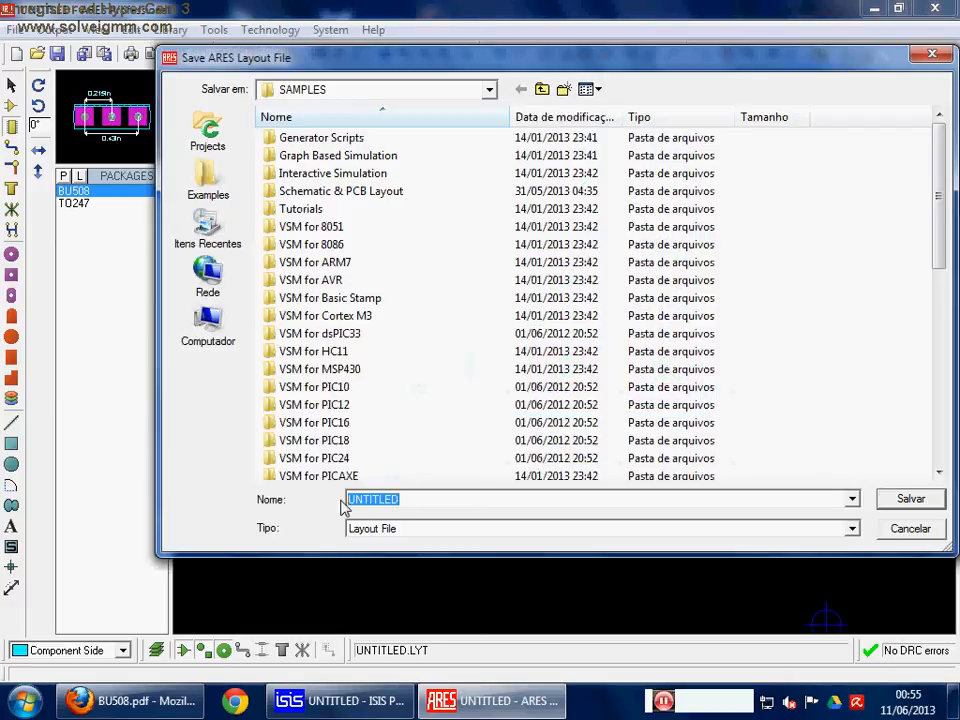
pyautogui.press('BackSpace')
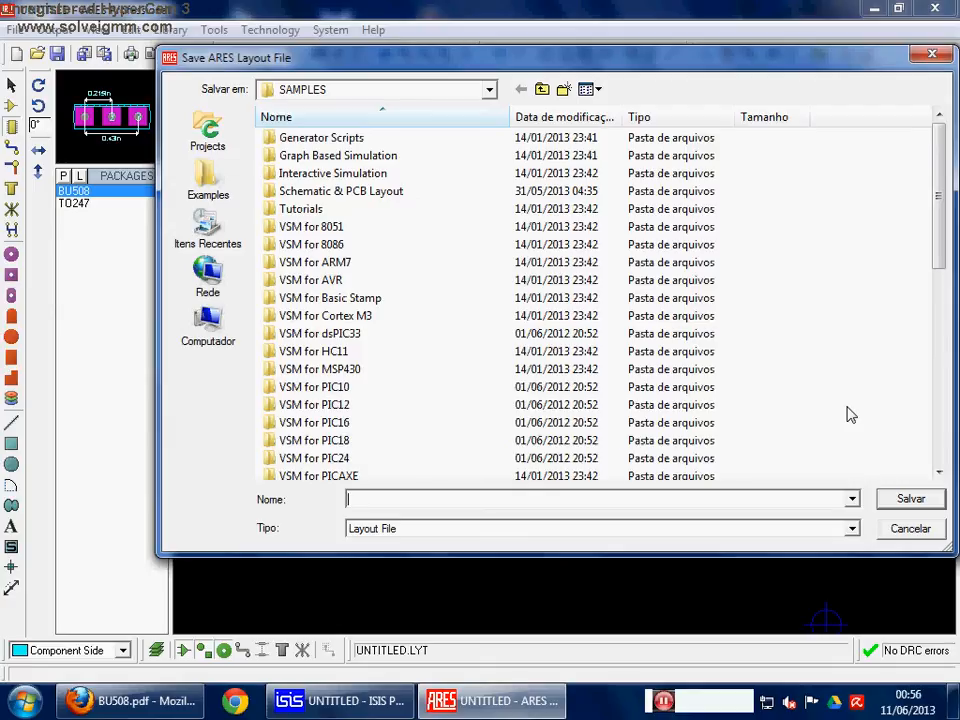
pyautogui.write('bu')
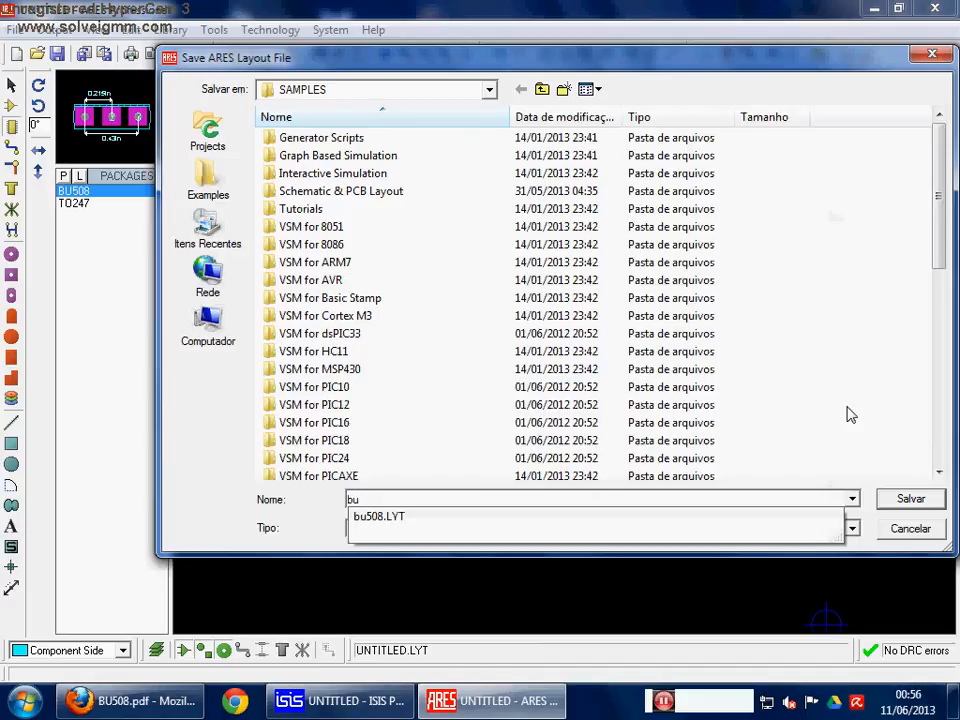
pyautogui.write('50')
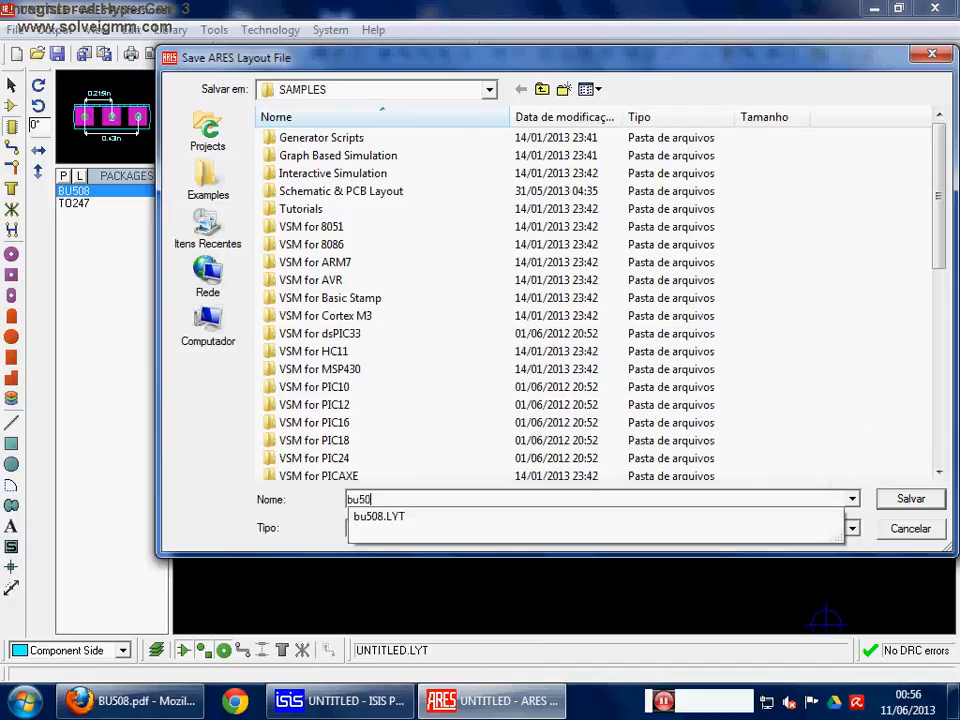
pyautogui.write('8')
pyautogui.press('Return')
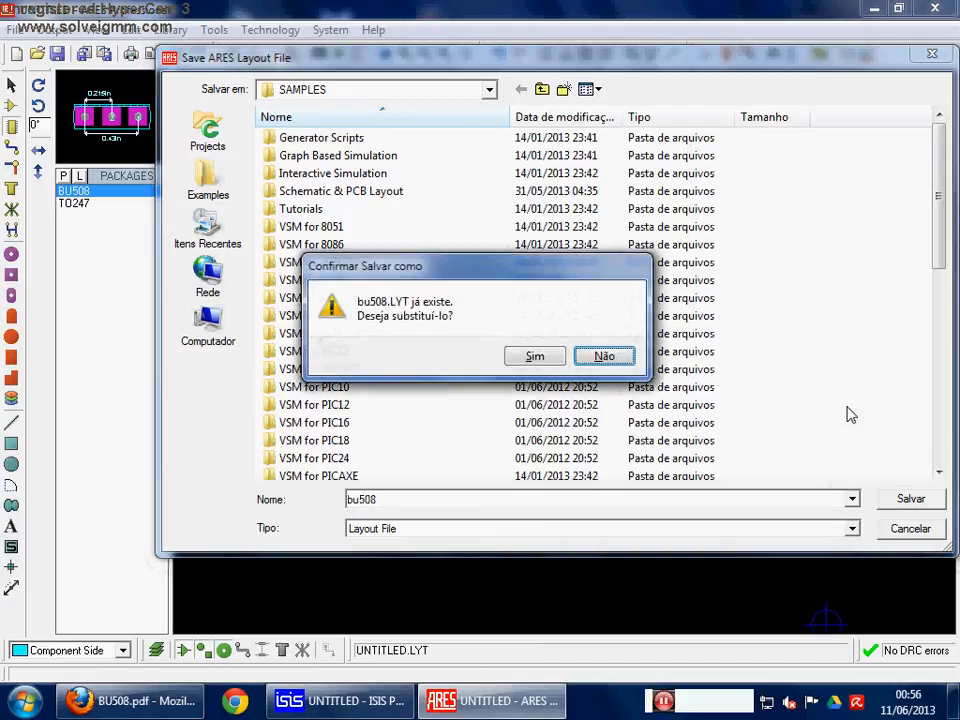
pyautogui.click(535, 357)
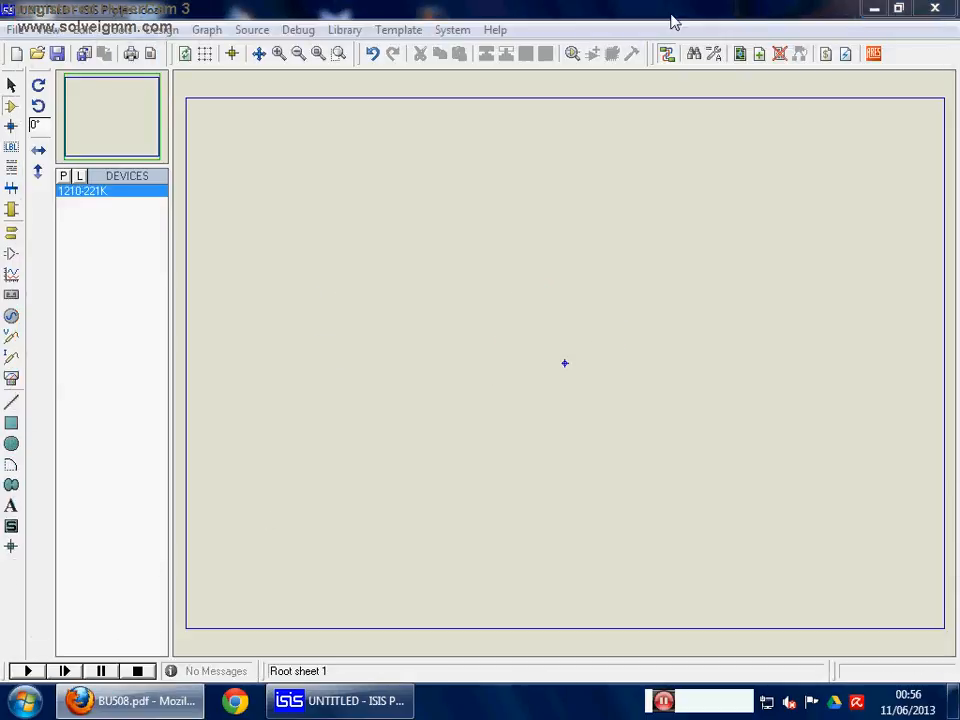
pyautogui.moveTo(673, 21); pyautogui.dragTo(647, 9)
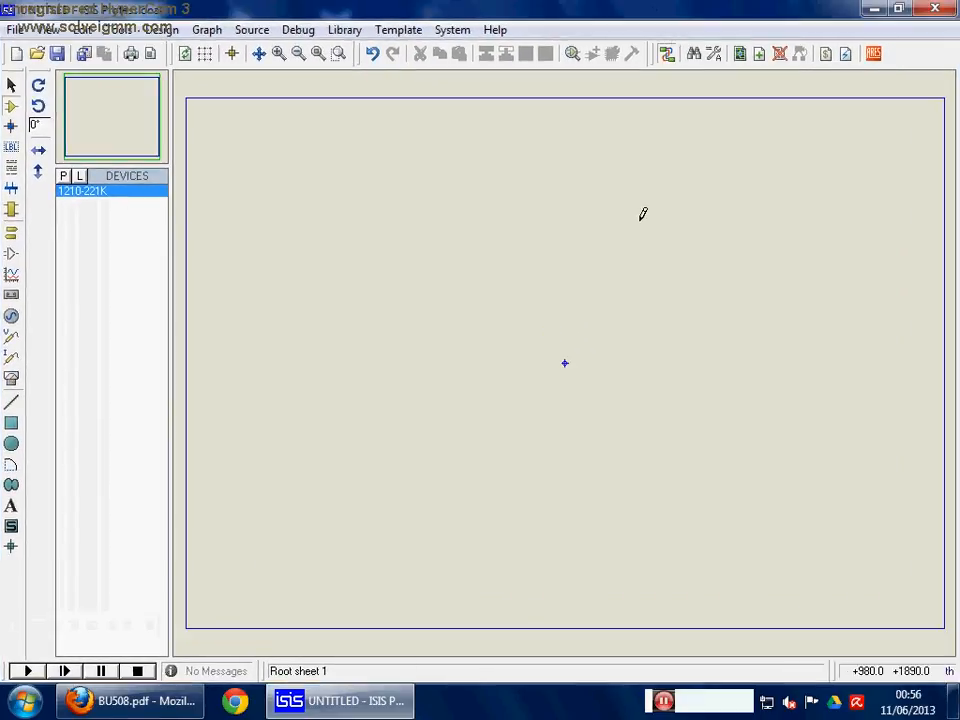
# - Search the device library for tip41 and examine its schematic symbol and PCB preview
pyautogui.scroll(1, 643, 225)
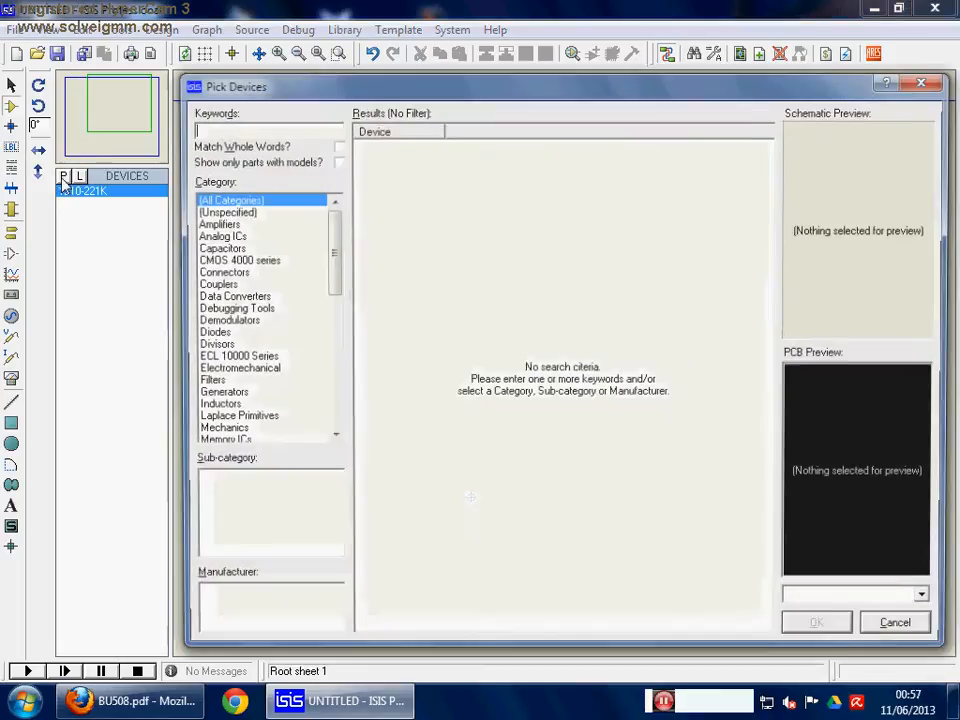
pyautogui.click(61, 180)
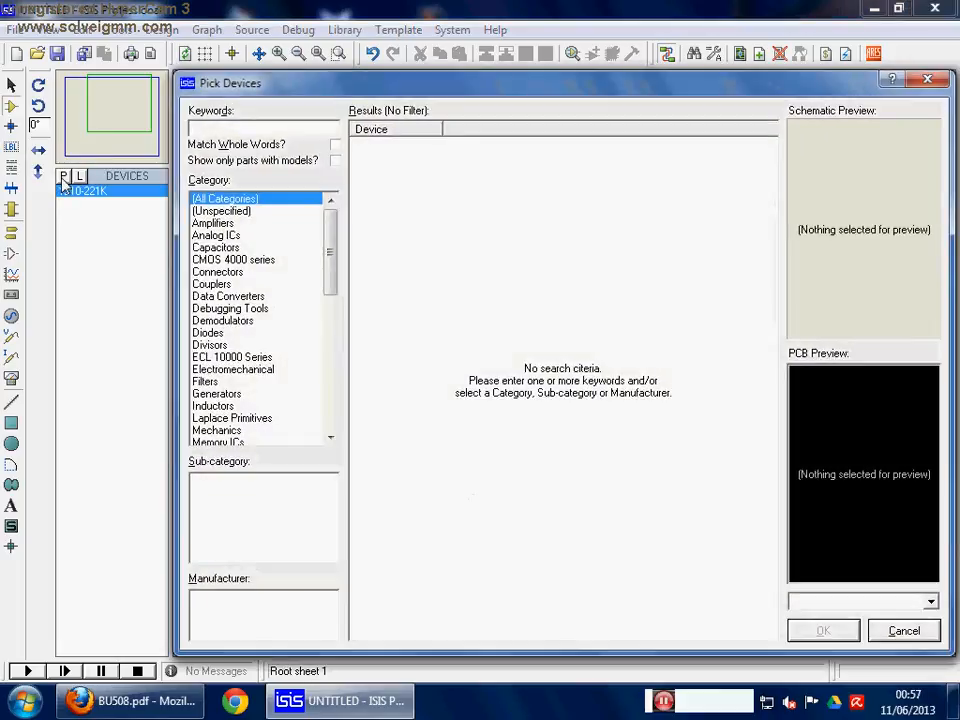
pyautogui.moveTo(357, 77); pyautogui.dragTo(401, 65)
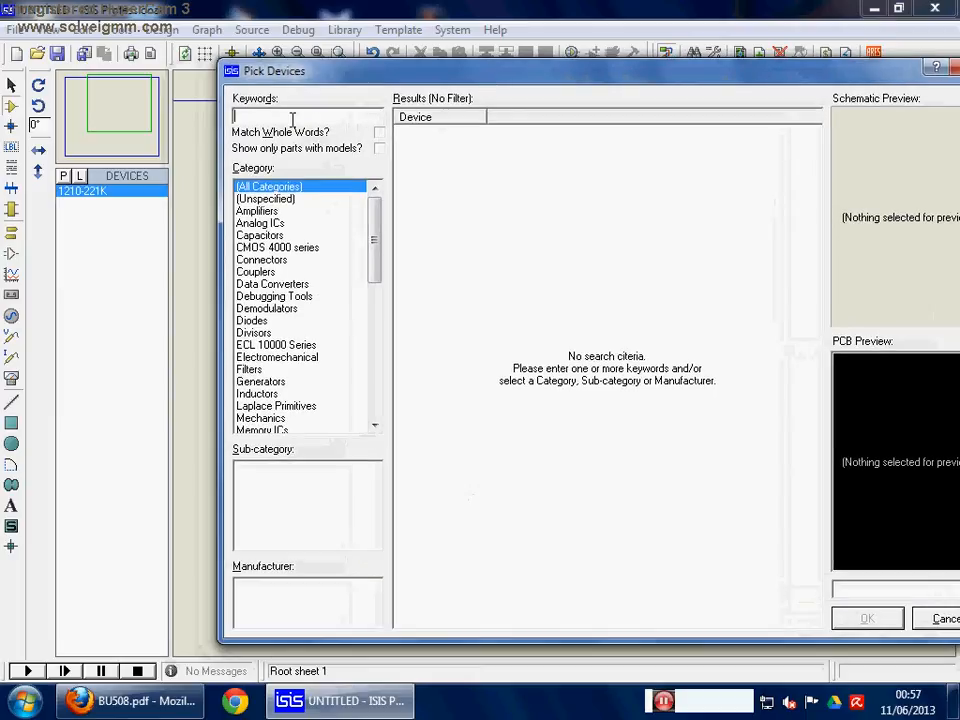
pyautogui.write('tip')
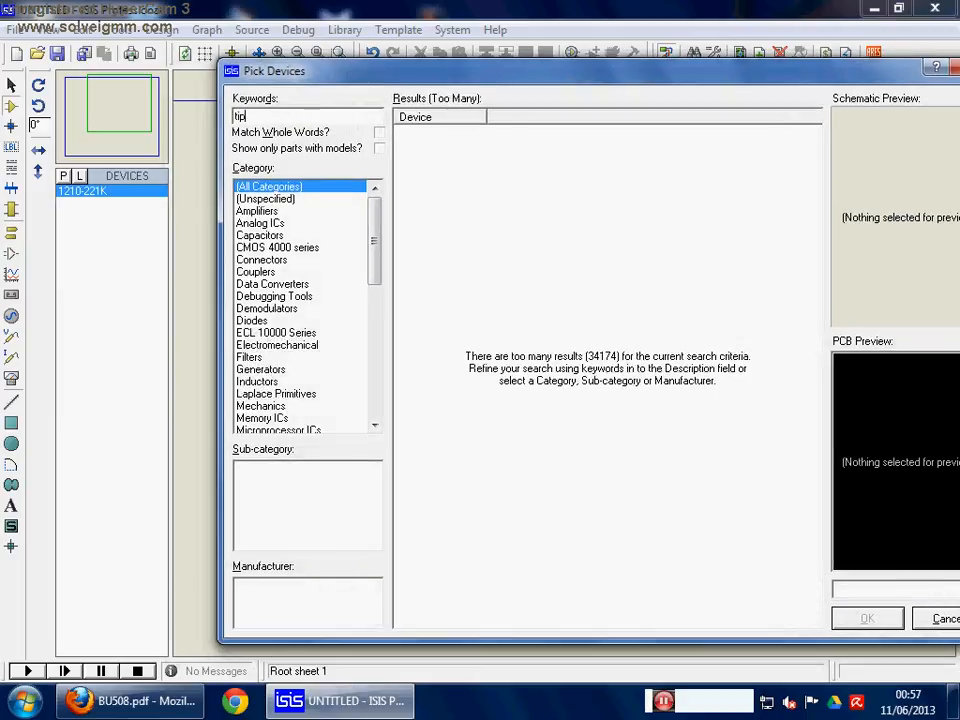
pyautogui.write('41')
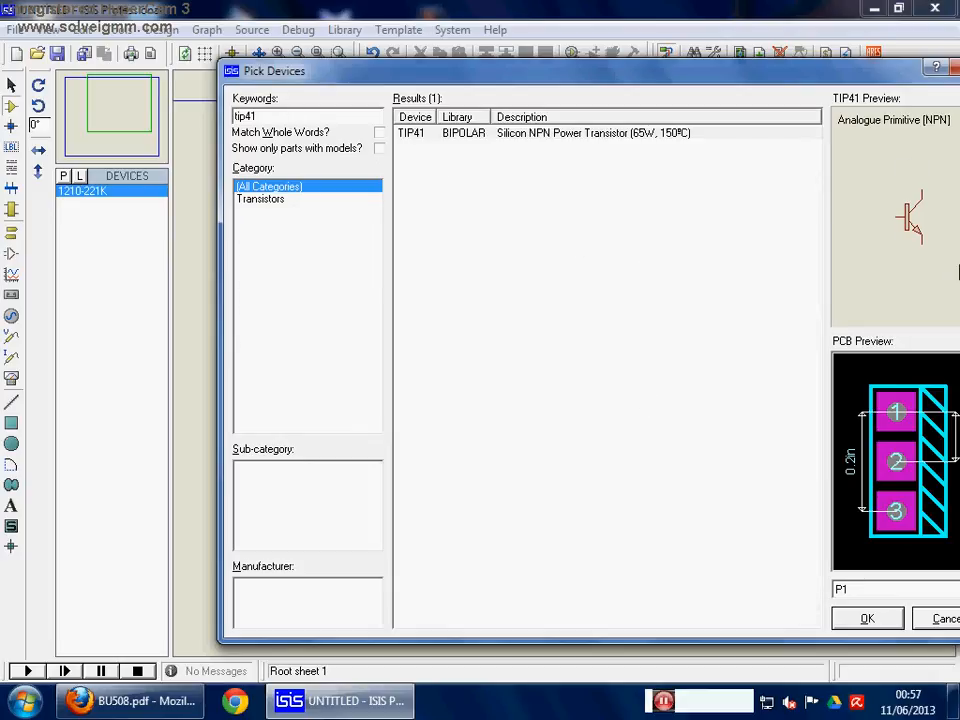
pyautogui.moveTo(625, 68); pyautogui.dragTo(512, 65)
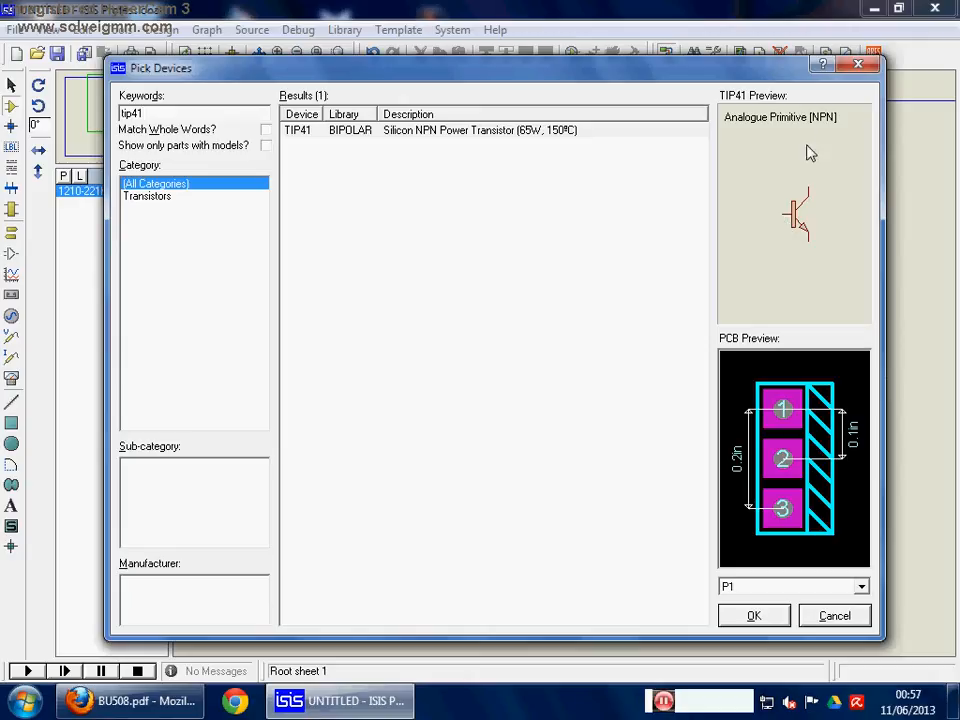
# - Search the device library for bc337 instead and add the BC337 transistor to the schematic's device list
pyautogui.moveTo(160, 115); pyautogui.dragTo(98, 116)
pyautogui.press('BackSpace')
pyautogui.write('b')
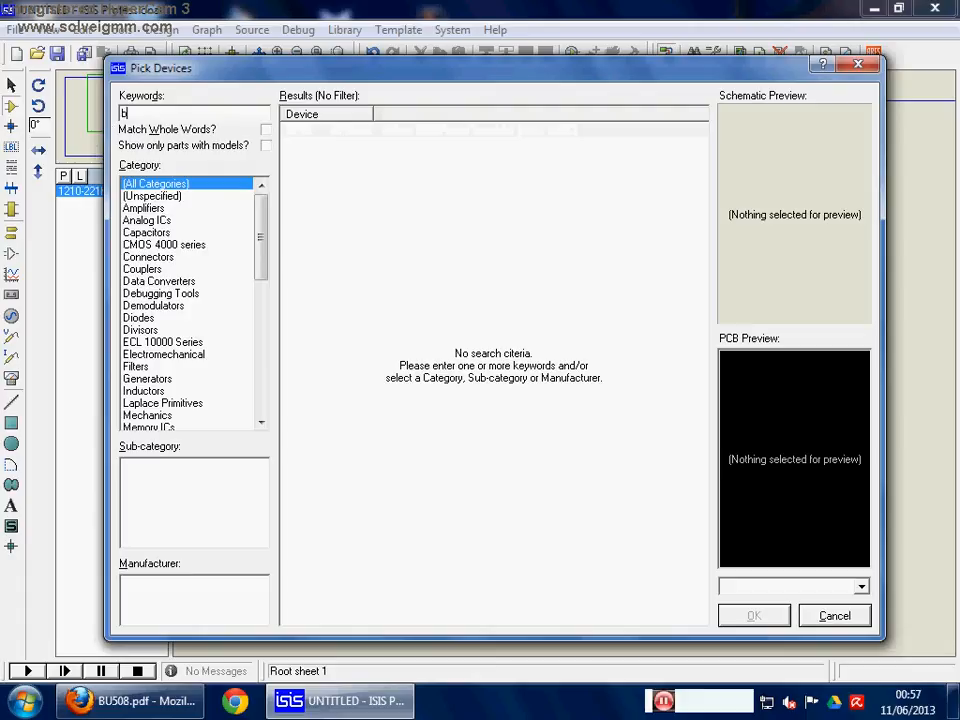
pyautogui.write('c337')
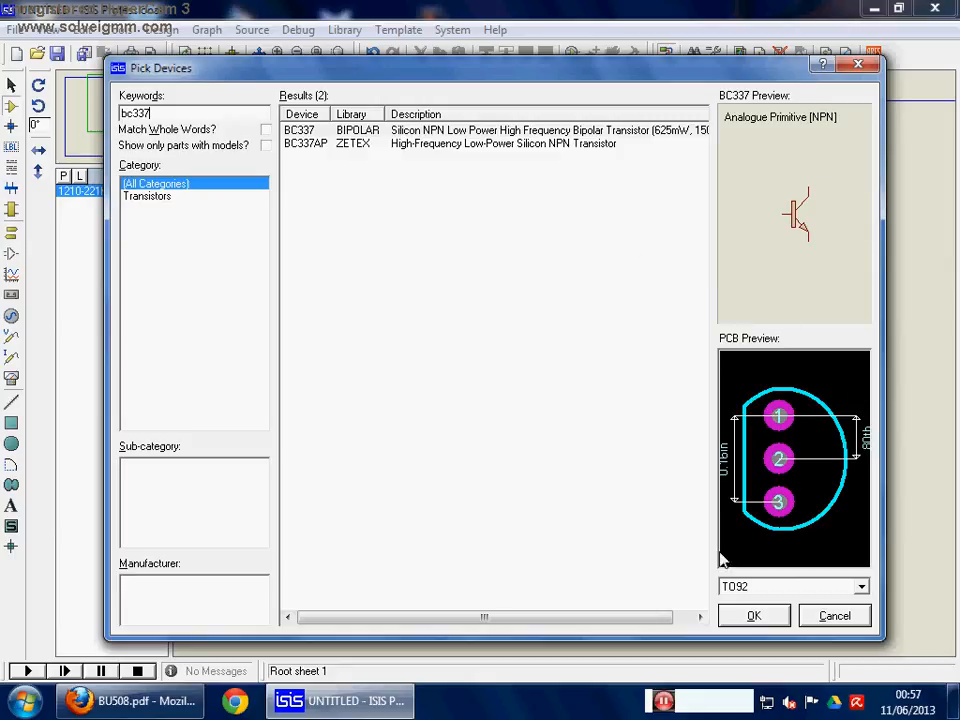
pyautogui.click(752, 616)
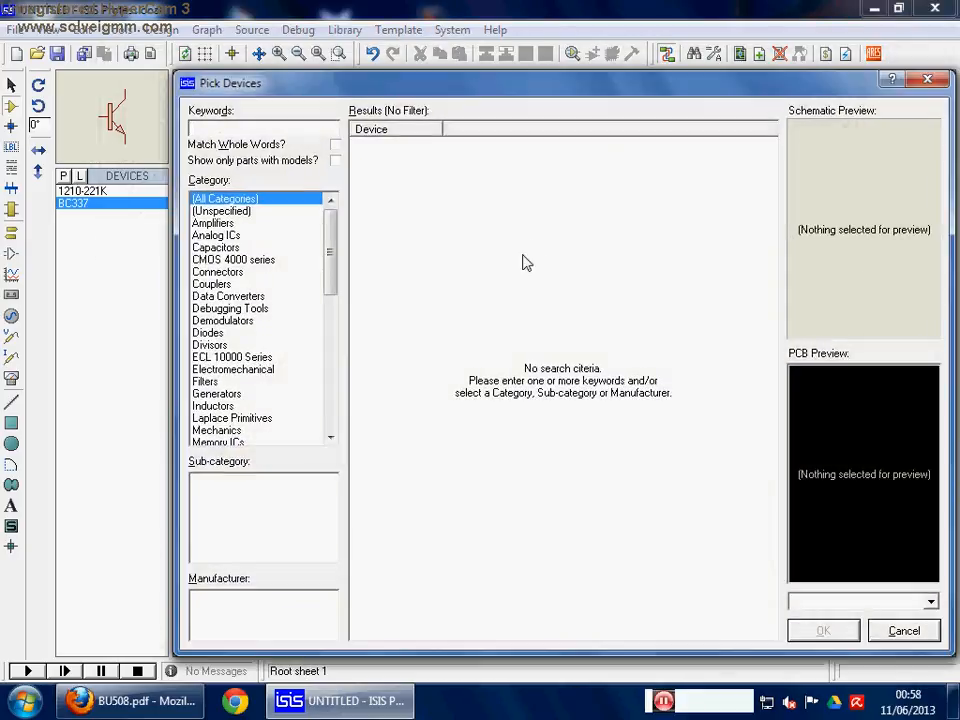
# - Find the TIP41 transistor in the device library and place one on the sheet above the origin marker
pyautogui.write('tip')
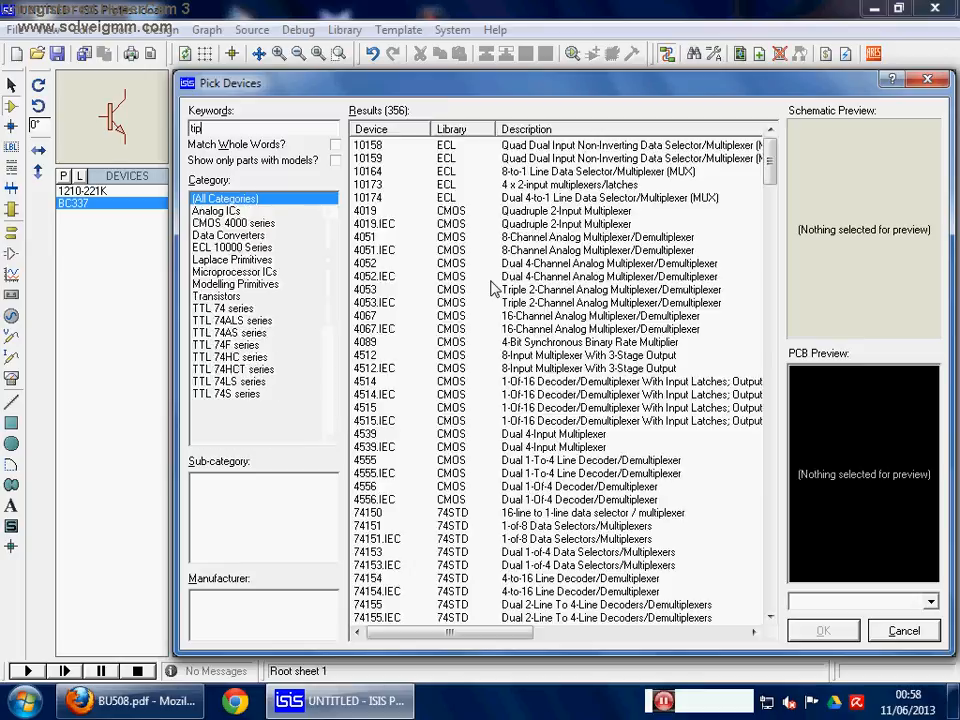
pyautogui.write('41')
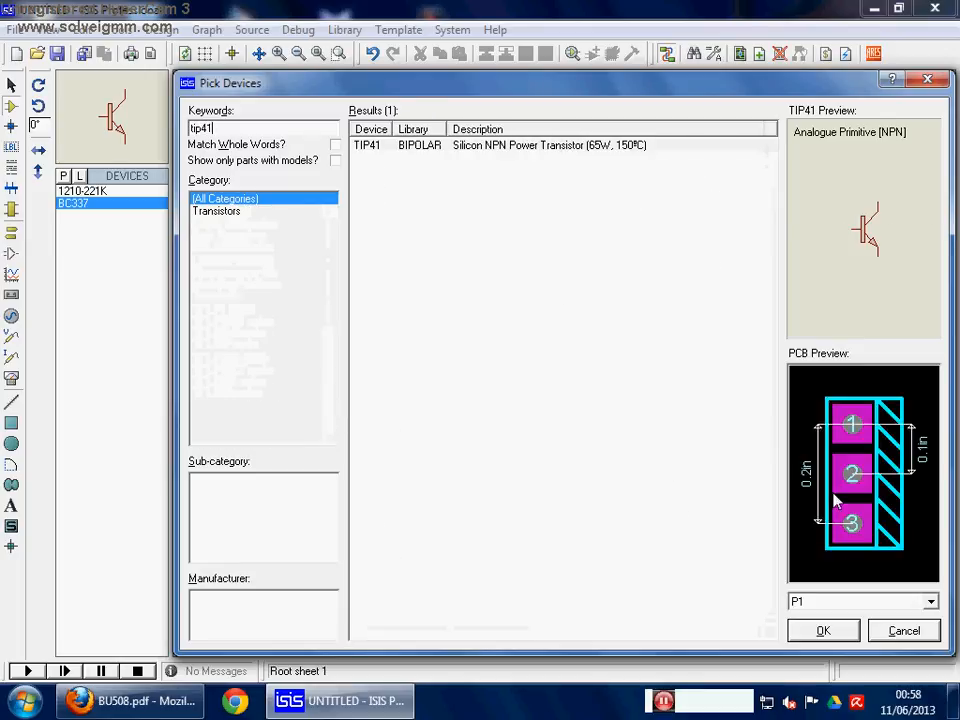
pyautogui.click(825, 628)
pyautogui.click(455, 268)
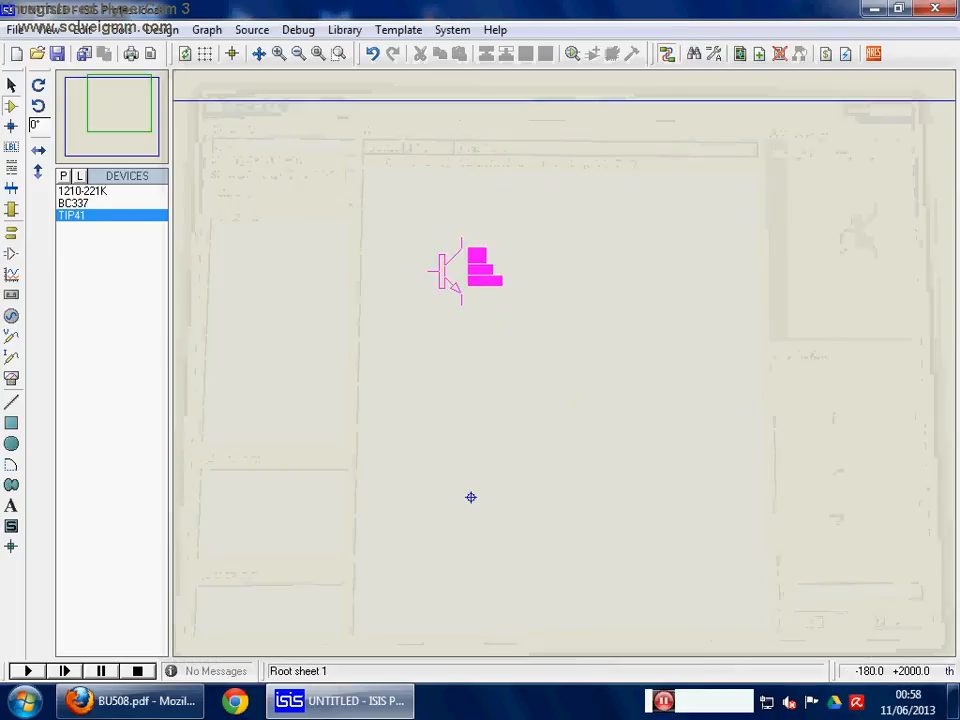
pyautogui.click(448, 270)
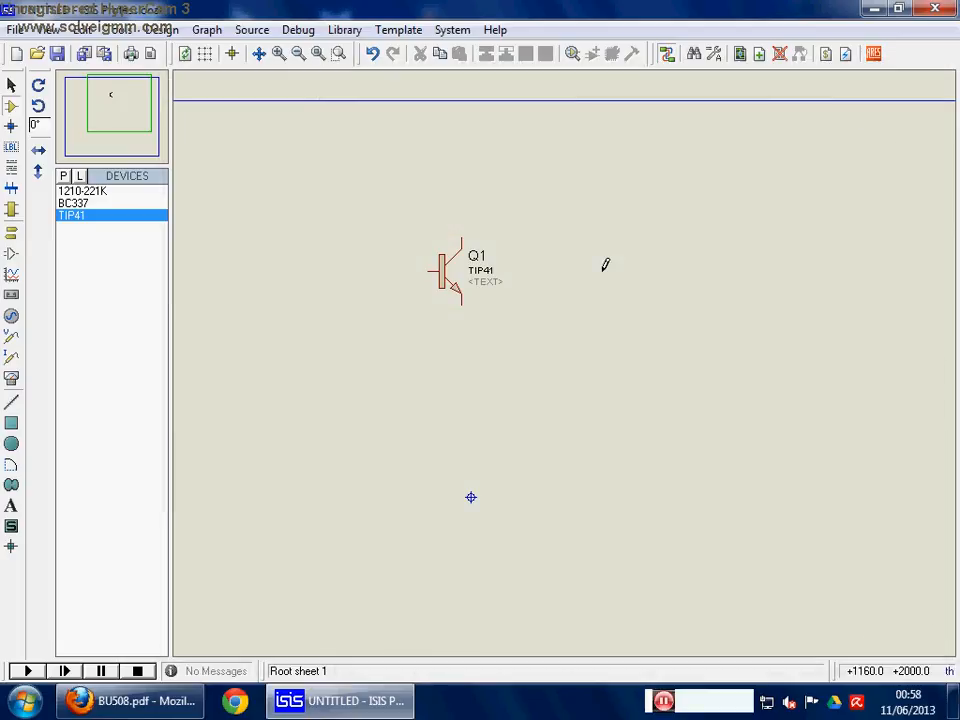
# - Select the placed TIP41 with its labels and start making a new device from it named BU508
pyautogui.scroll(-2, 590, 290)
pyautogui.scroll(2, 566, 318)
pyautogui.scroll(-1, 568, 356)
pyautogui.scroll(1, 559, 381)
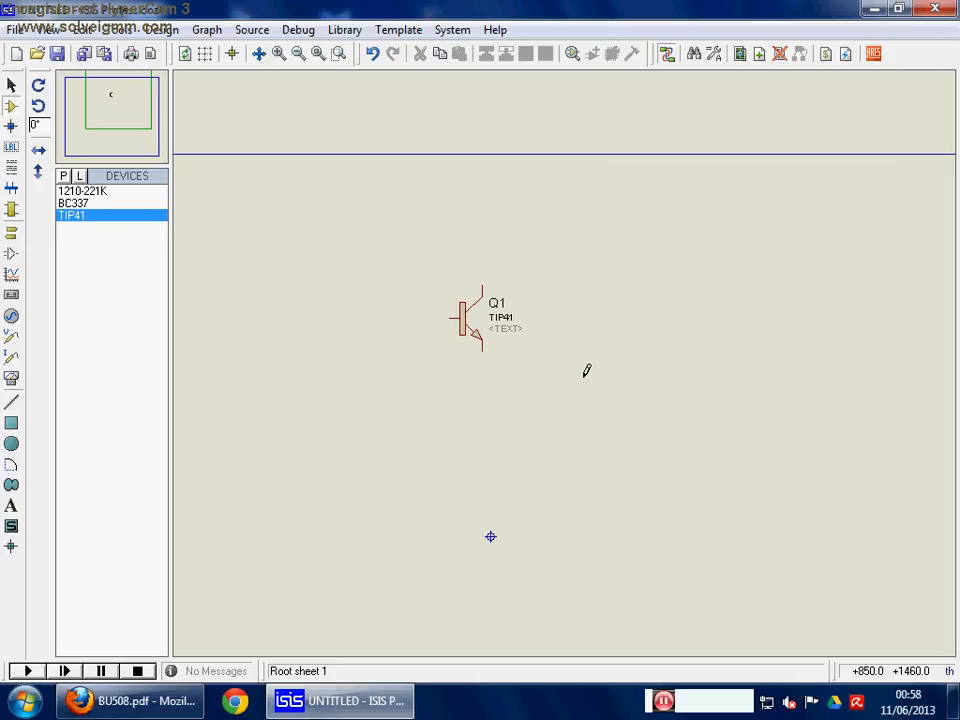
pyautogui.moveTo(356, 220); pyautogui.dragTo(575, 407)
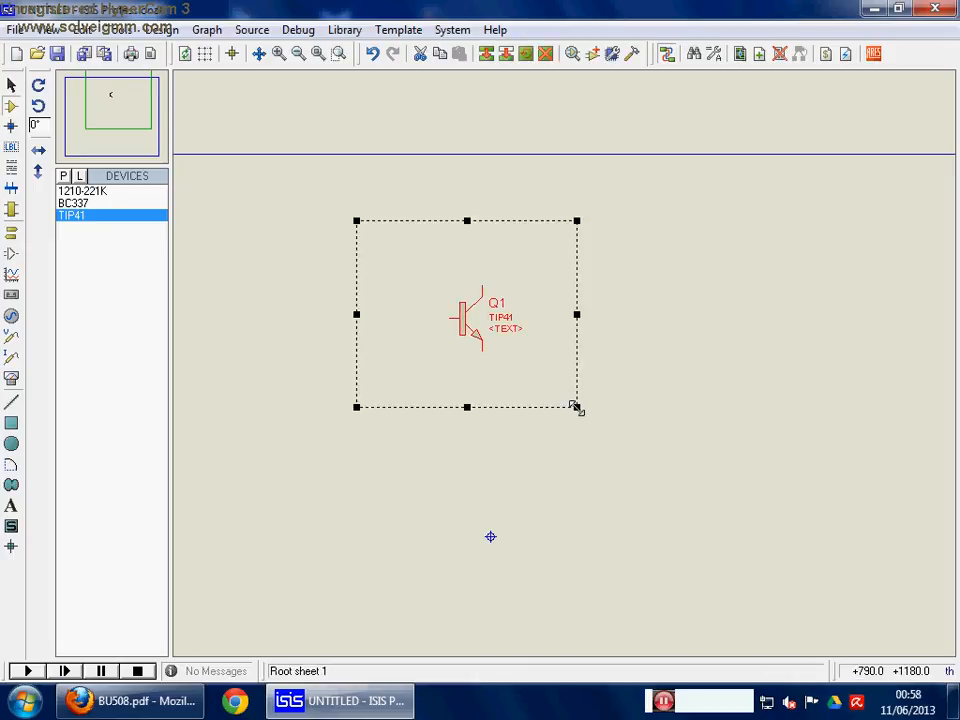
pyautogui.click(593, 55)
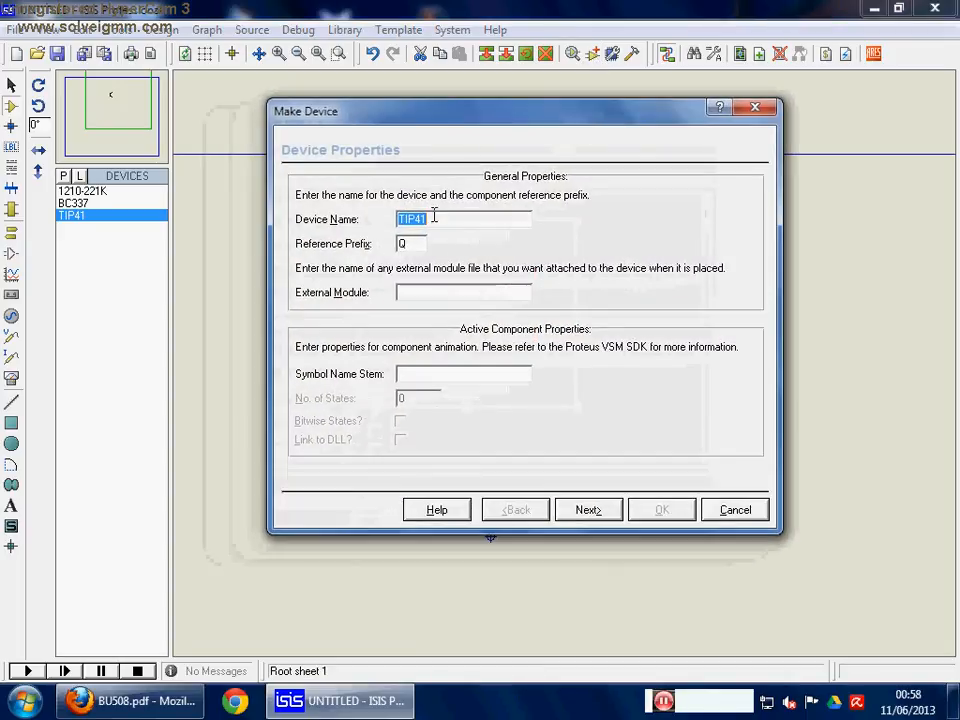
pyautogui.press('BackSpace')
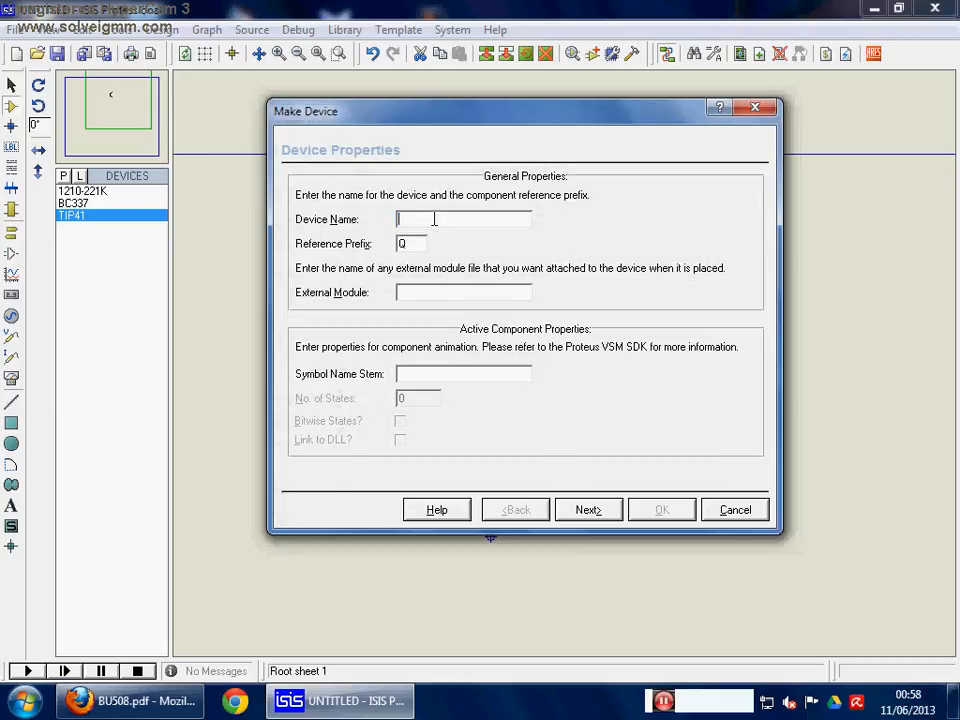
pyautogui.write('BU508')
pyautogui.click(592, 511)
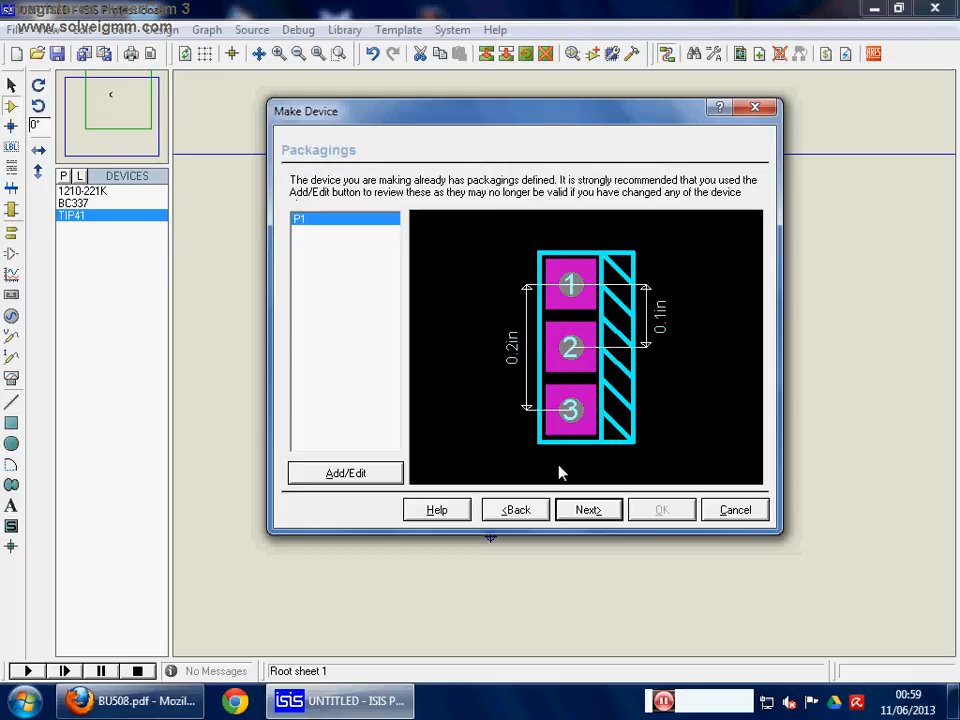
# - Add the BU508 package from the USERPKG library to the device's packagings and assign it
pyautogui.click(335, 479)
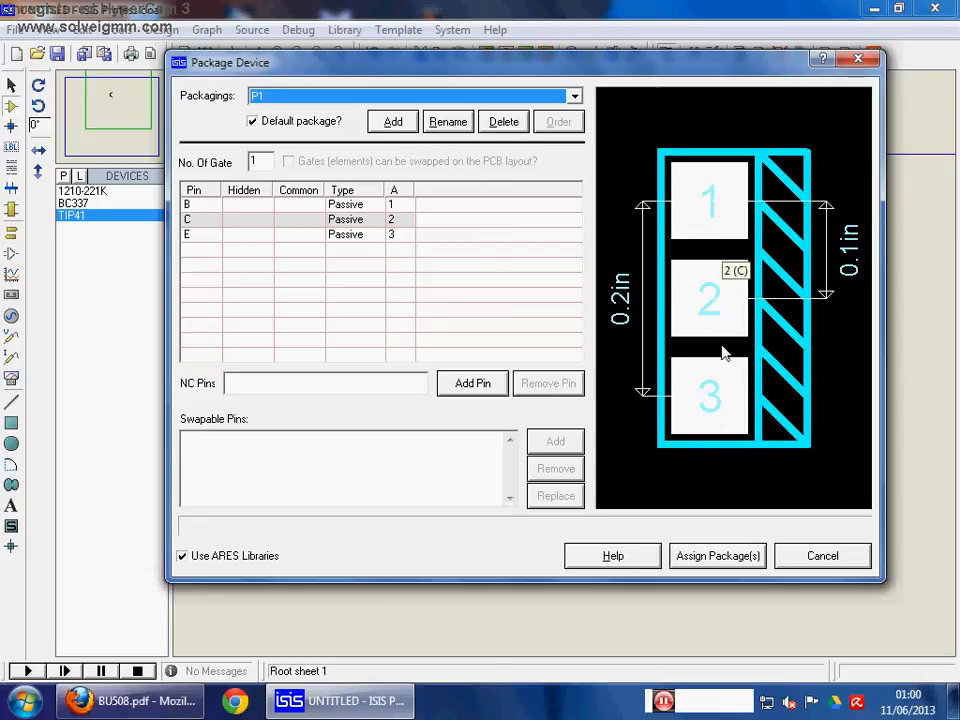
pyautogui.click(393, 124)
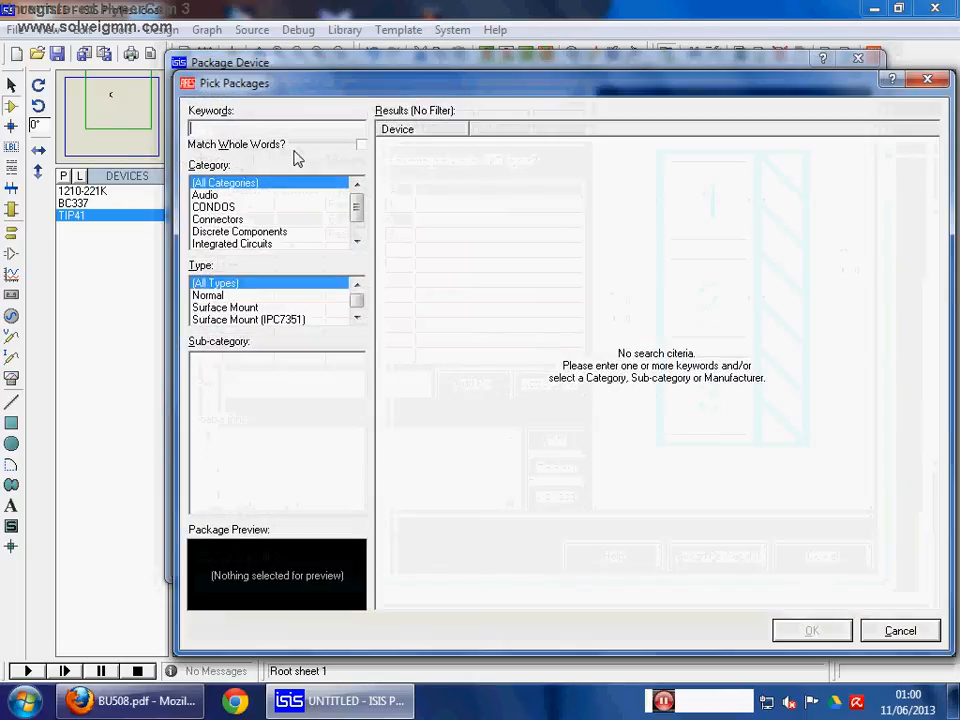
pyautogui.write('bu508')
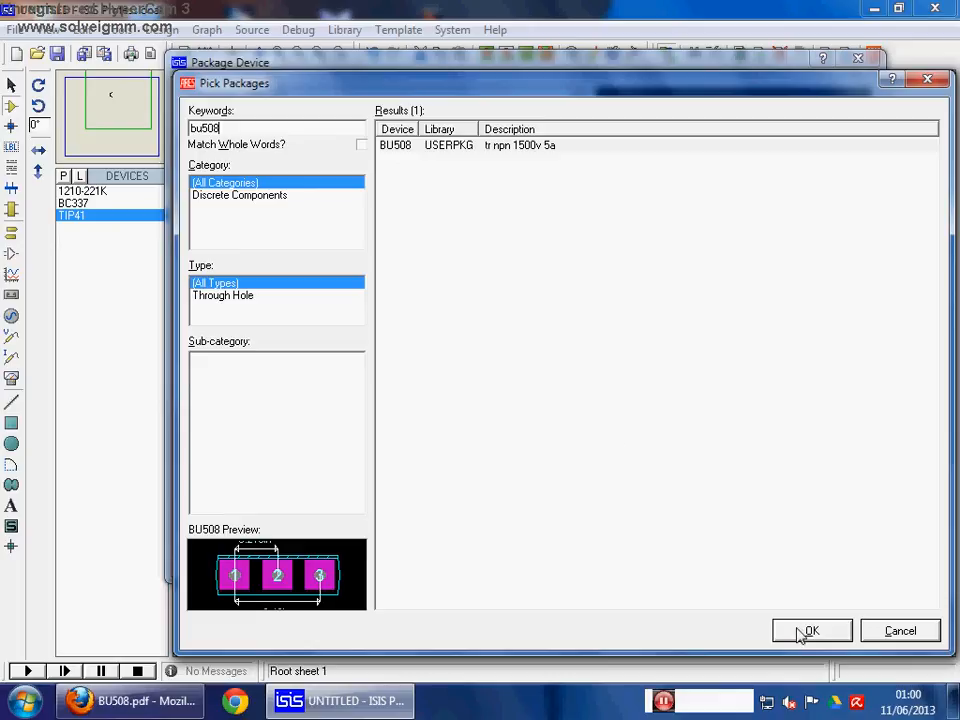
pyautogui.doubleClick(520, 150)
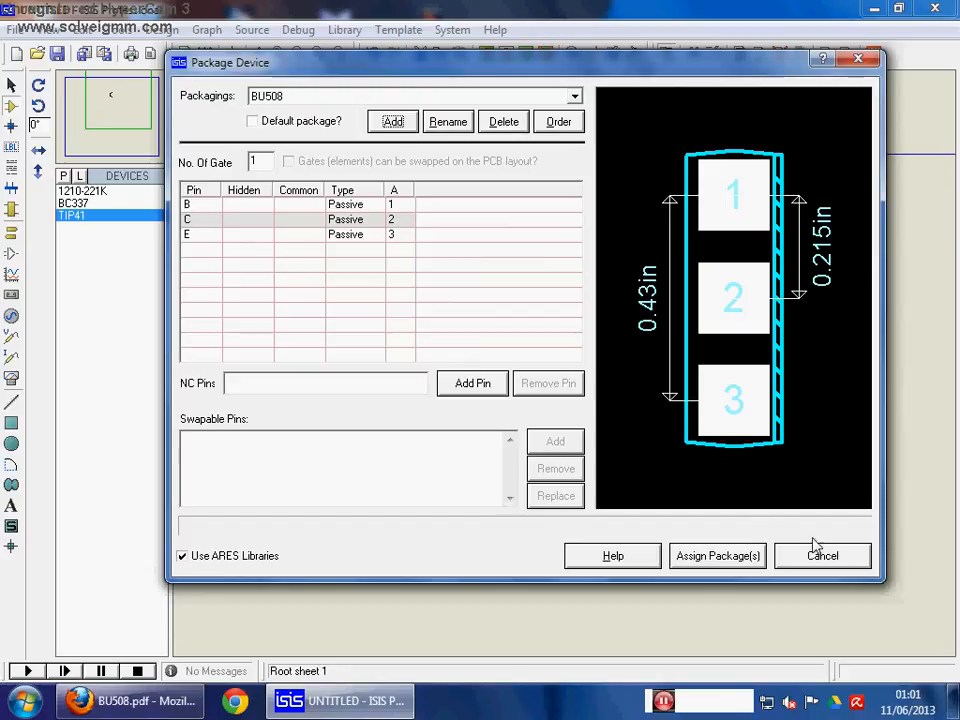
pyautogui.click(721, 559)
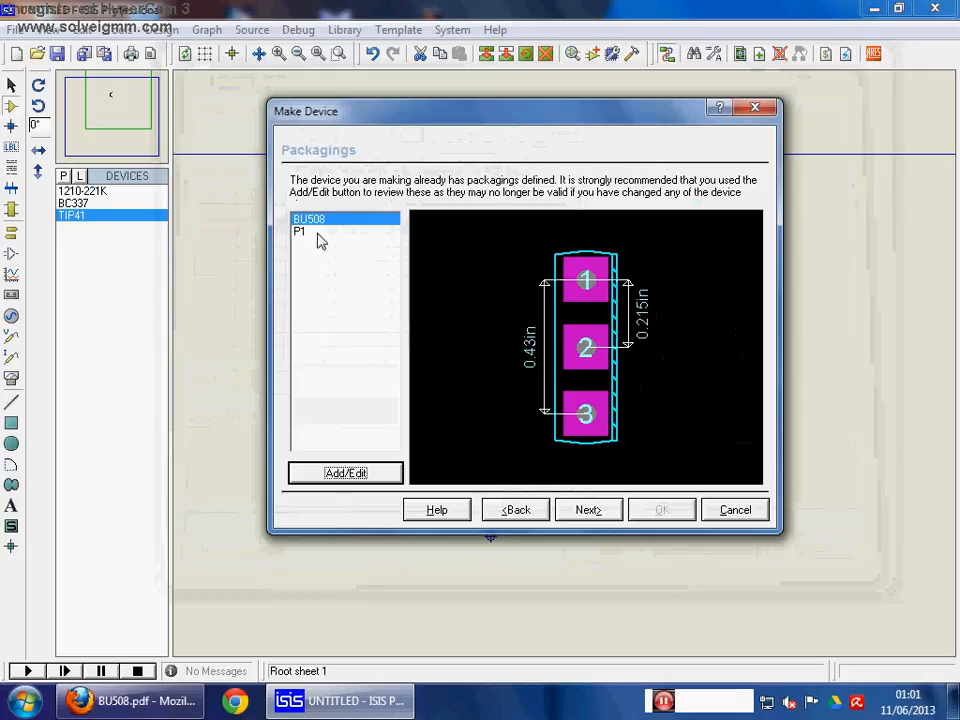
pyautogui.click(587, 511)
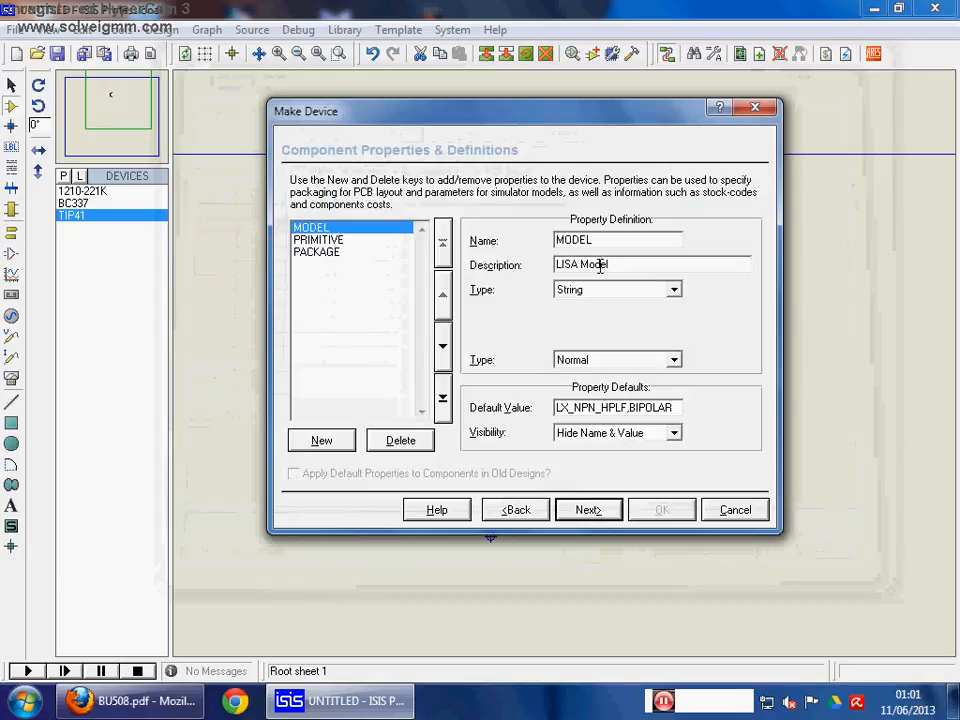
# - Rename the device's MODEL property to BU508 and continue to the data sheet settings
pyautogui.click(621, 238)
pyautogui.moveTo(621, 238); pyautogui.dragTo(553, 251)
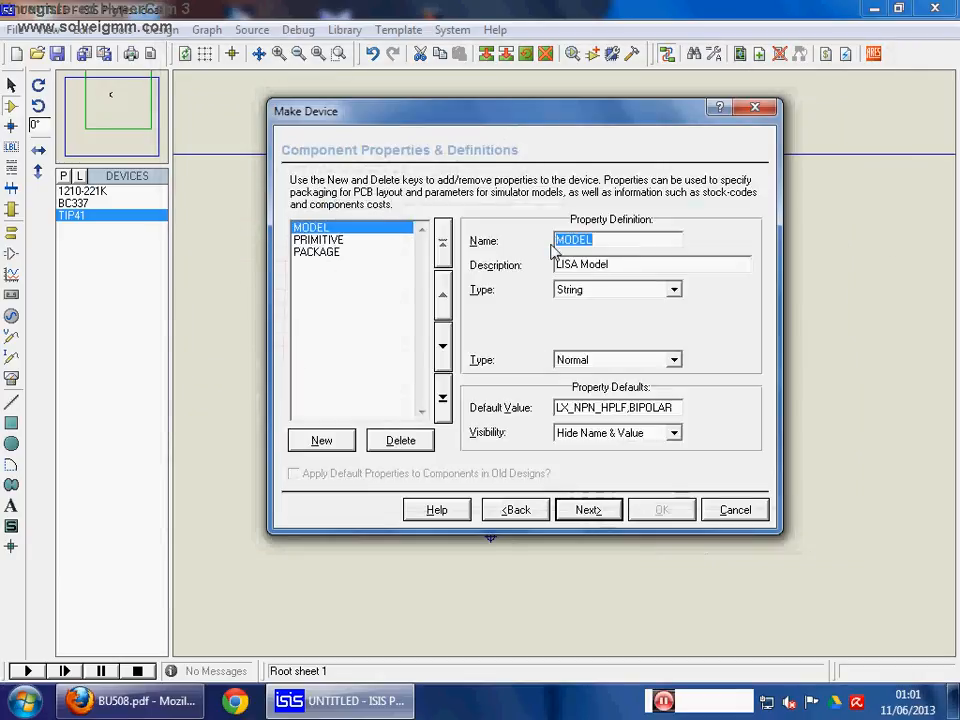
pyautogui.write('B')
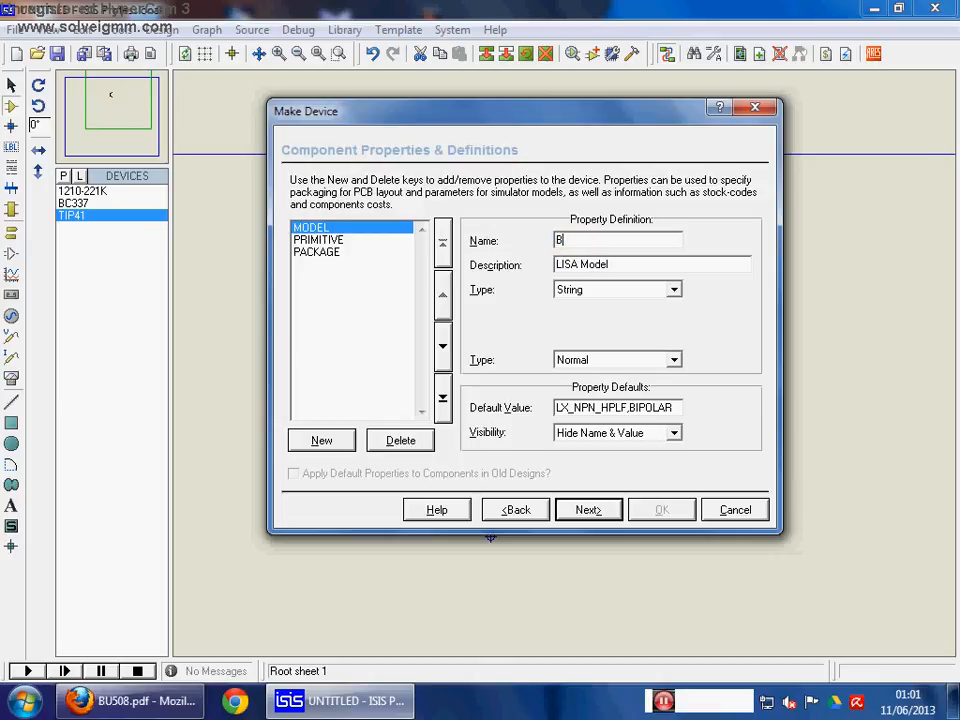
pyautogui.write('U508')
pyautogui.click(588, 511)
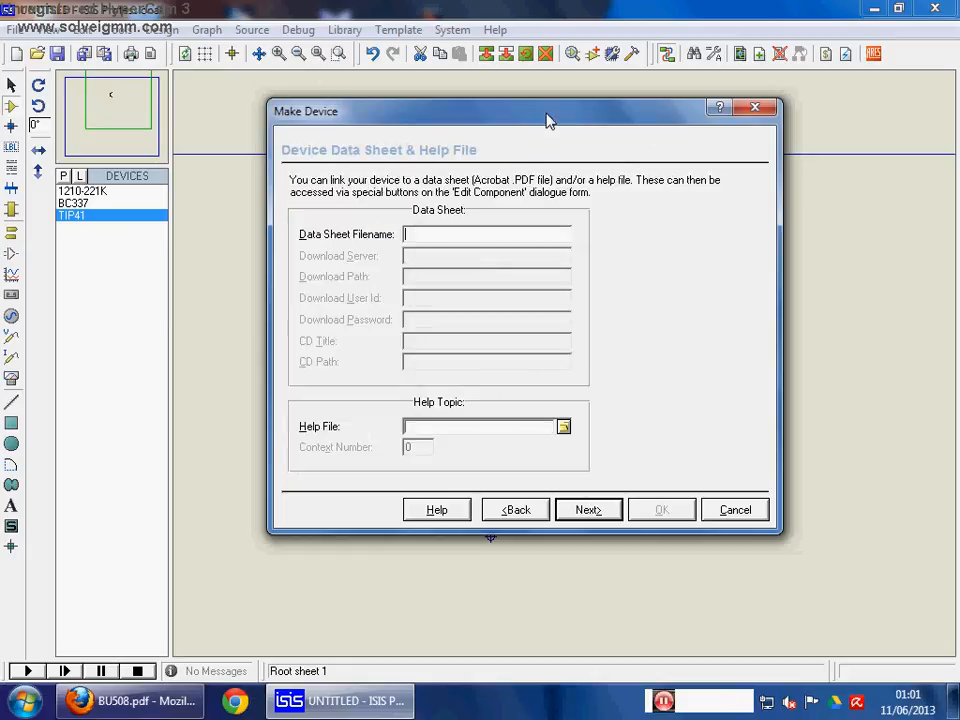
# - Leave the data sheet and help file fields empty and set the device manufacturer to Fairchild
pyautogui.moveTo(549, 120)
pyautogui.mouseDown()
pyautogui.moveTo(600, 150)
pyautogui.moveTo(555, 137)
pyautogui.mouseUp()
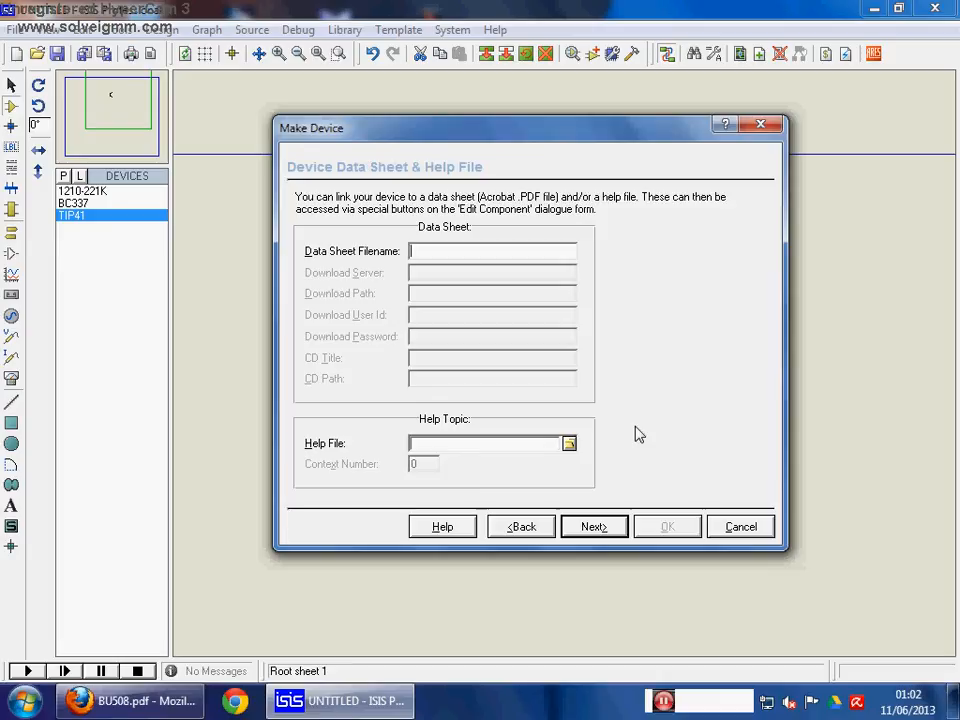
pyautogui.click(592, 528)
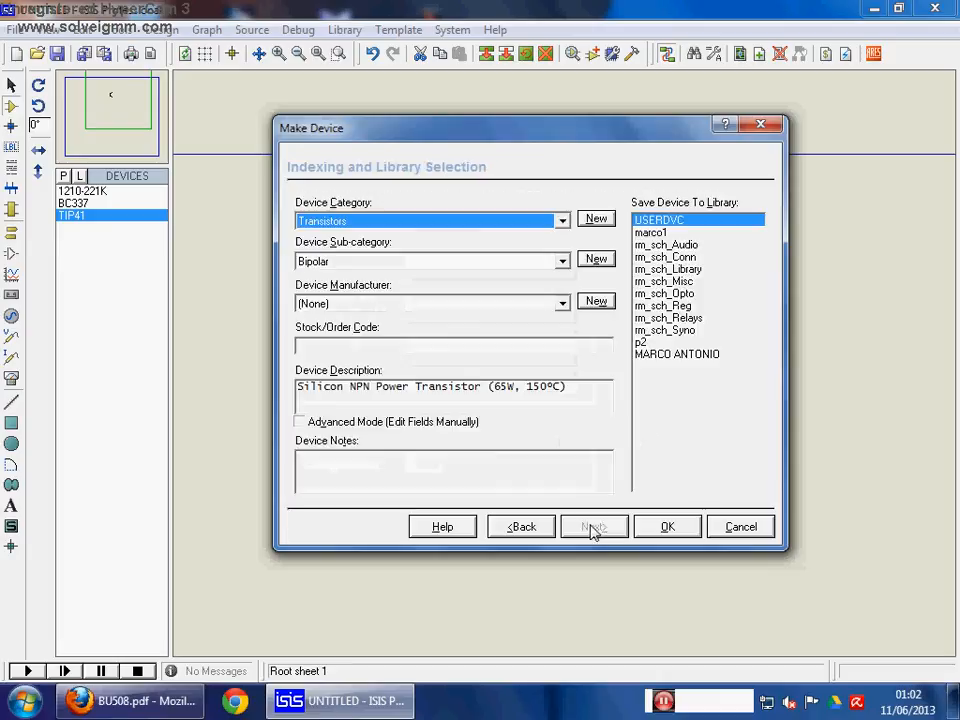
pyautogui.click(563, 221)
pyautogui.click(563, 221)
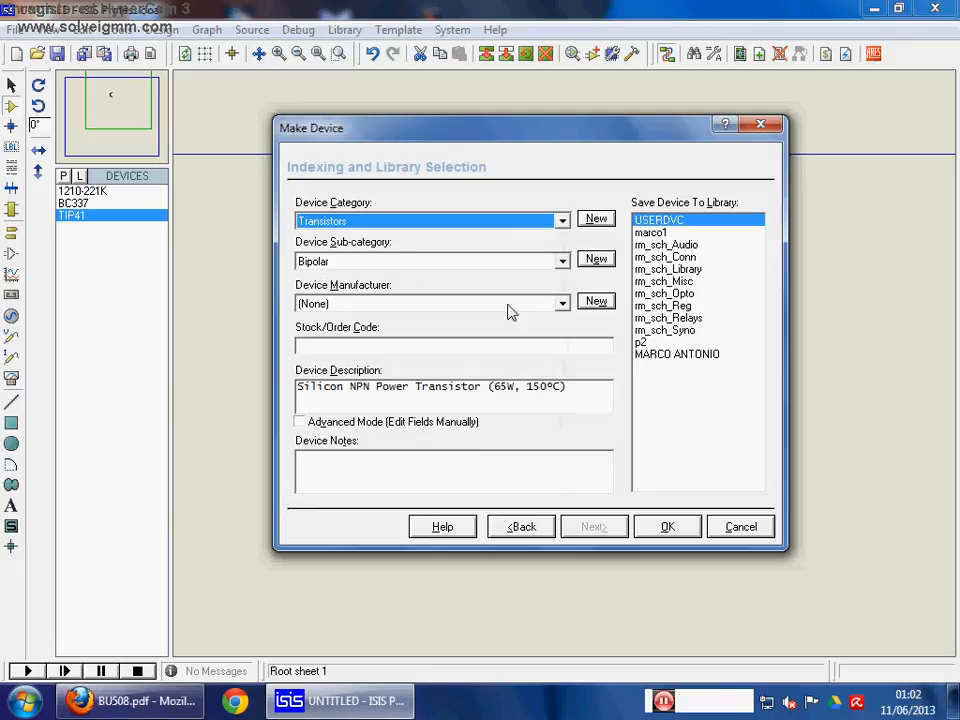
pyautogui.click(563, 303)
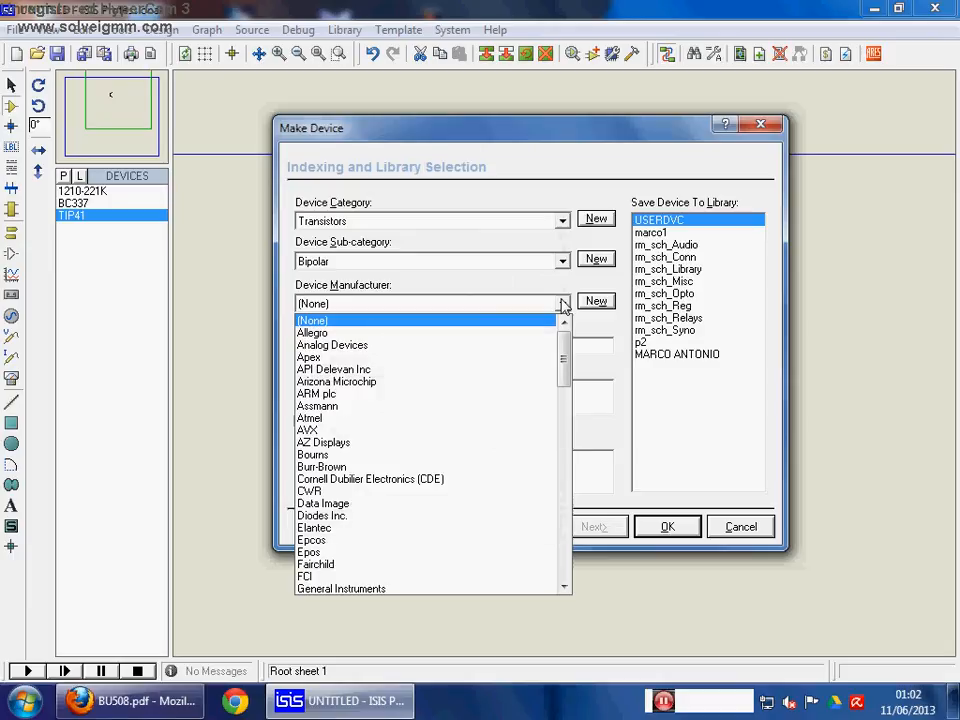
pyautogui.click(403, 565)
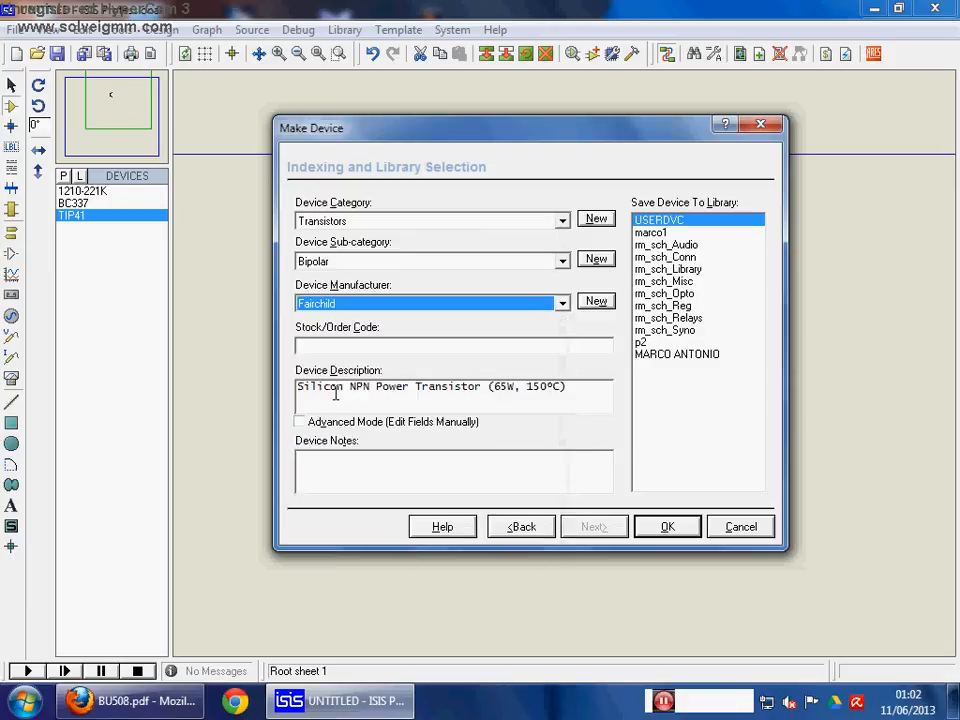
# - Replace the device description with "trasistor npn 1500 5amperes" and save the new device to the USERDVC library
pyautogui.moveTo(298, 390); pyautogui.dragTo(574, 399)
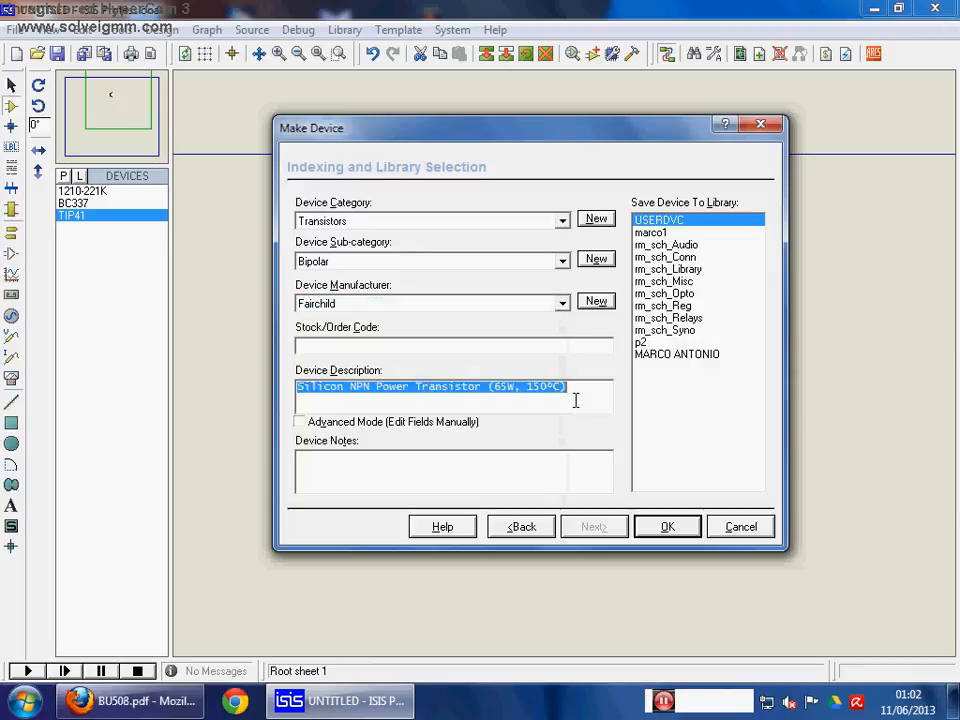
pyautogui.press('BackSpace')
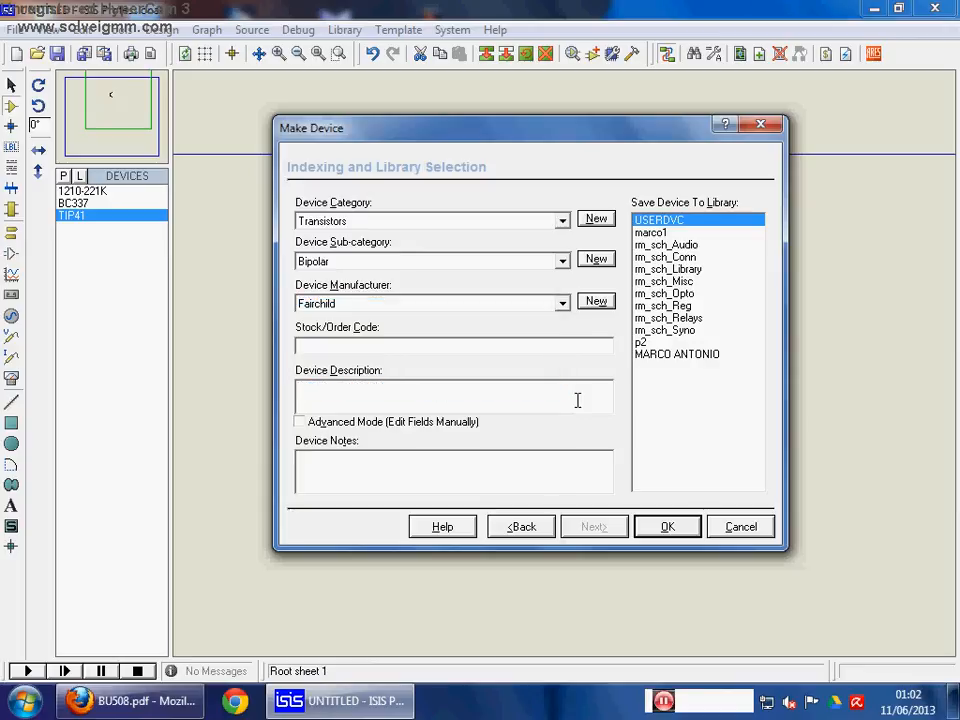
pyautogui.write('trasistor np')
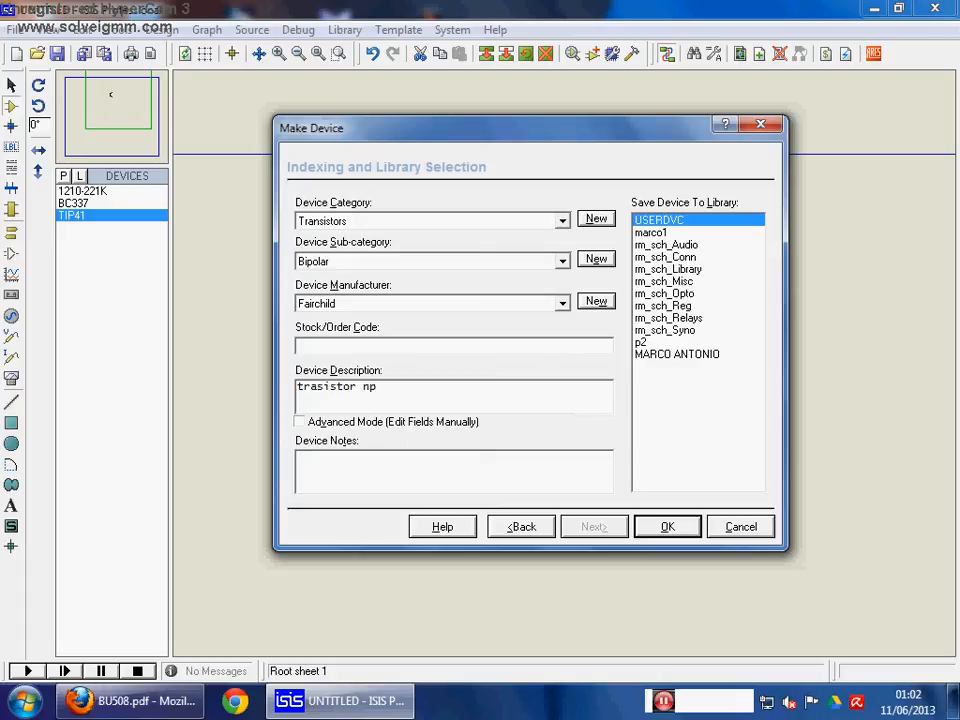
pyautogui.write('n 1500 5a')
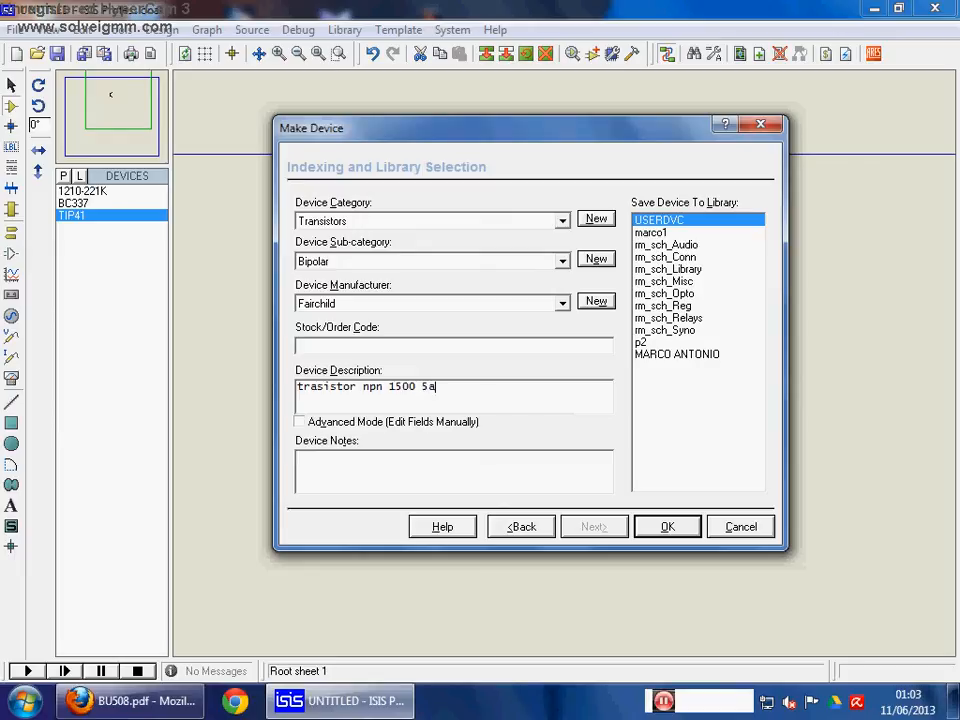
pyautogui.write('mperes')
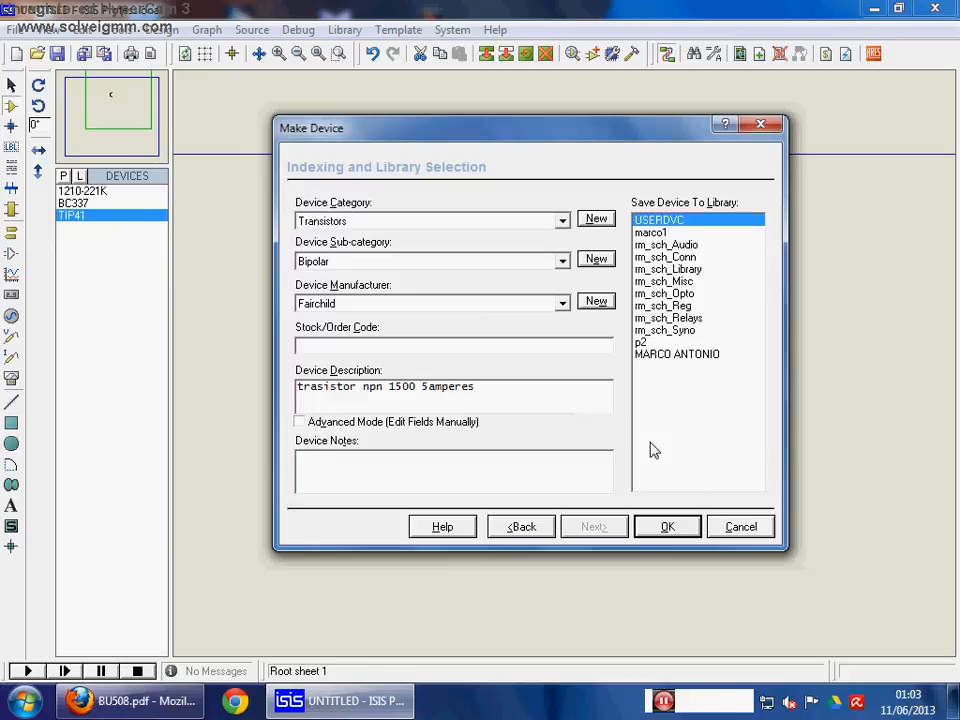
pyautogui.click(668, 527)
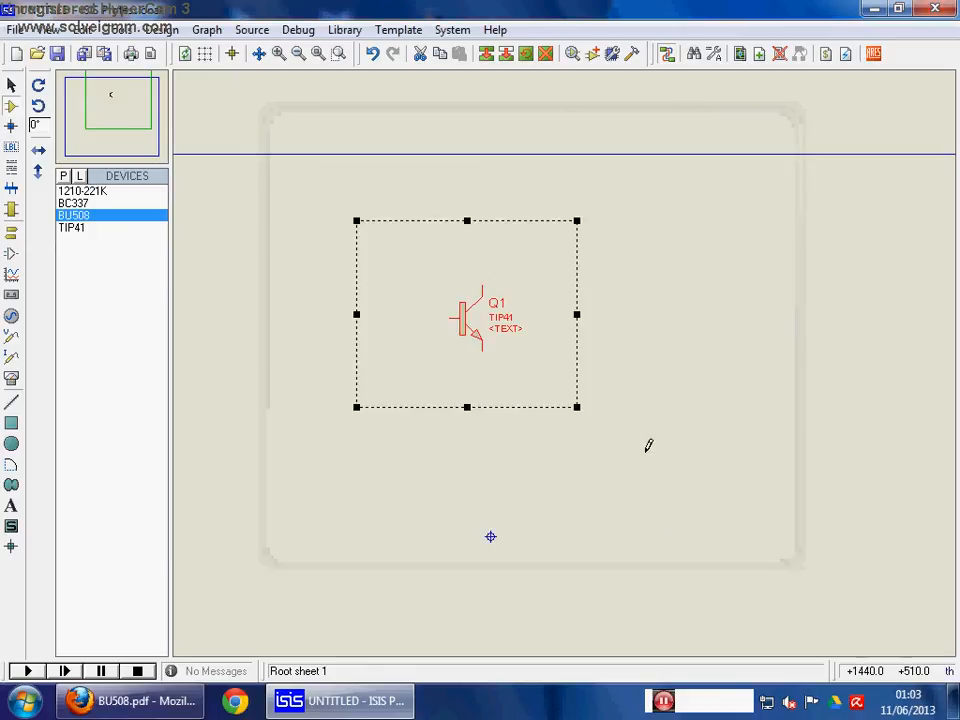
pyautogui.click(681, 363)
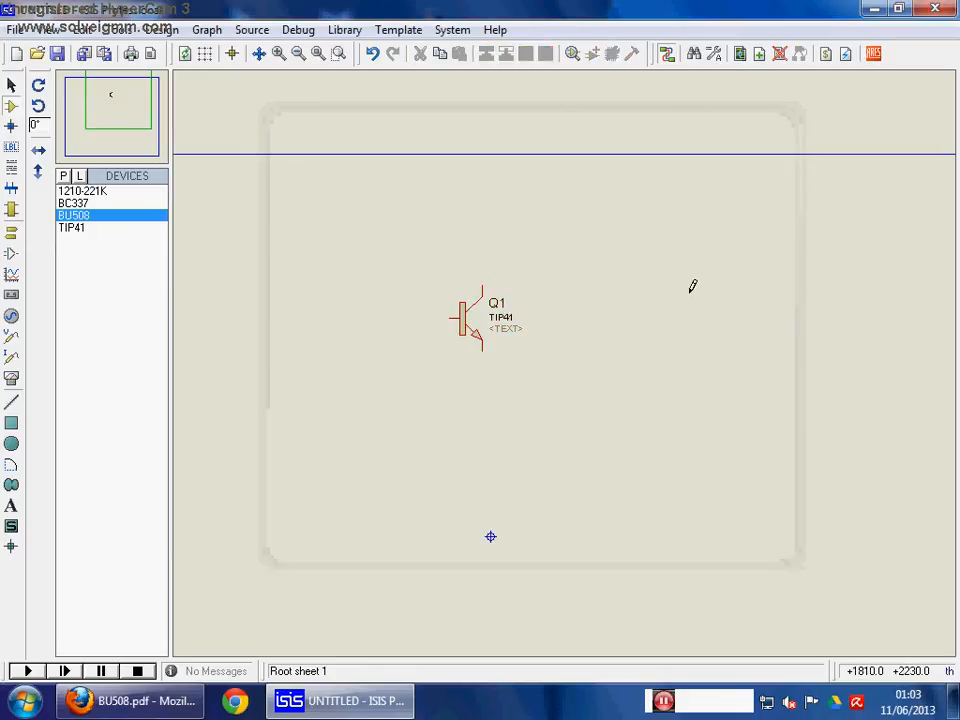
# - Search the device library for bu508 to check the new device's schematic and PCB previews
pyautogui.click(63, 175)
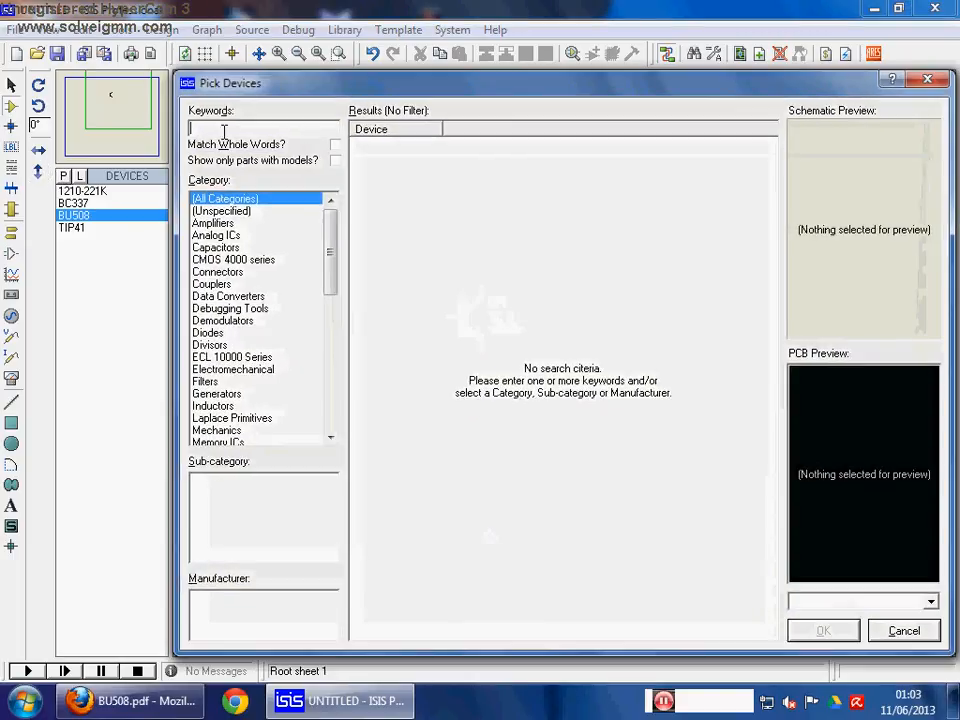
pyautogui.write('bu508')
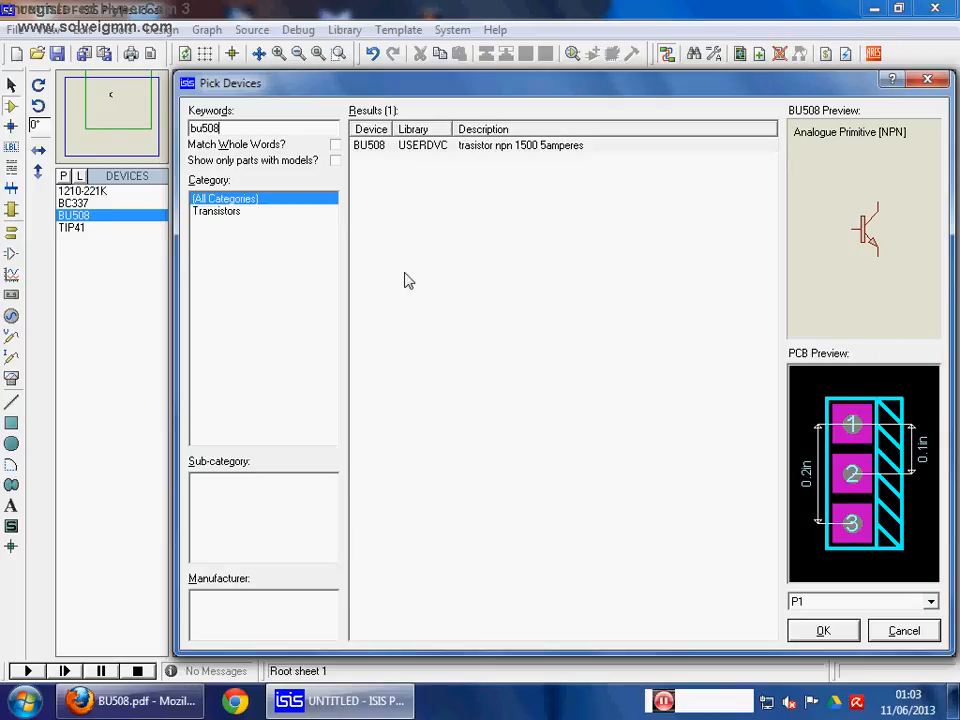
pyautogui.click(927, 79)
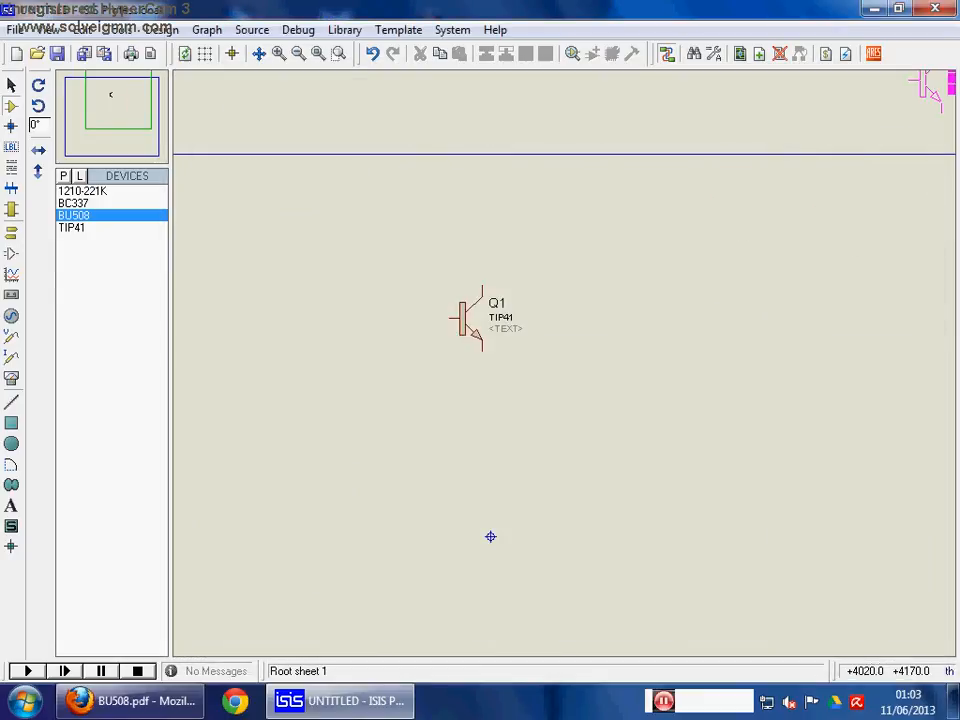
# - Close the schematic editor and save the design in the SAMPLES folder as "bu 508"
pyautogui.click(935, 9)
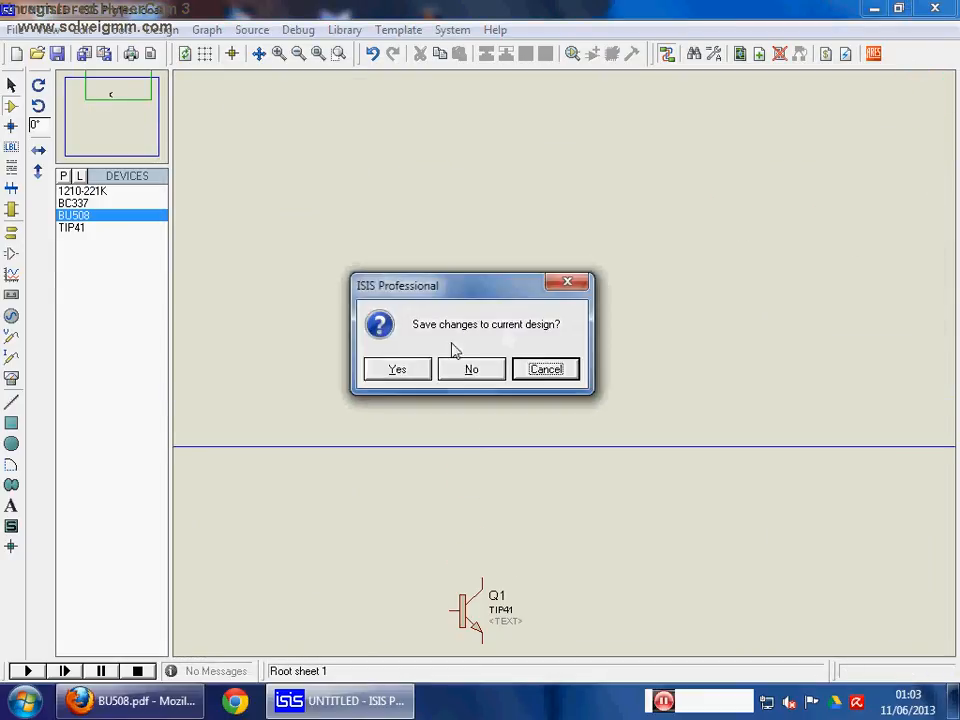
pyautogui.click(412, 370)
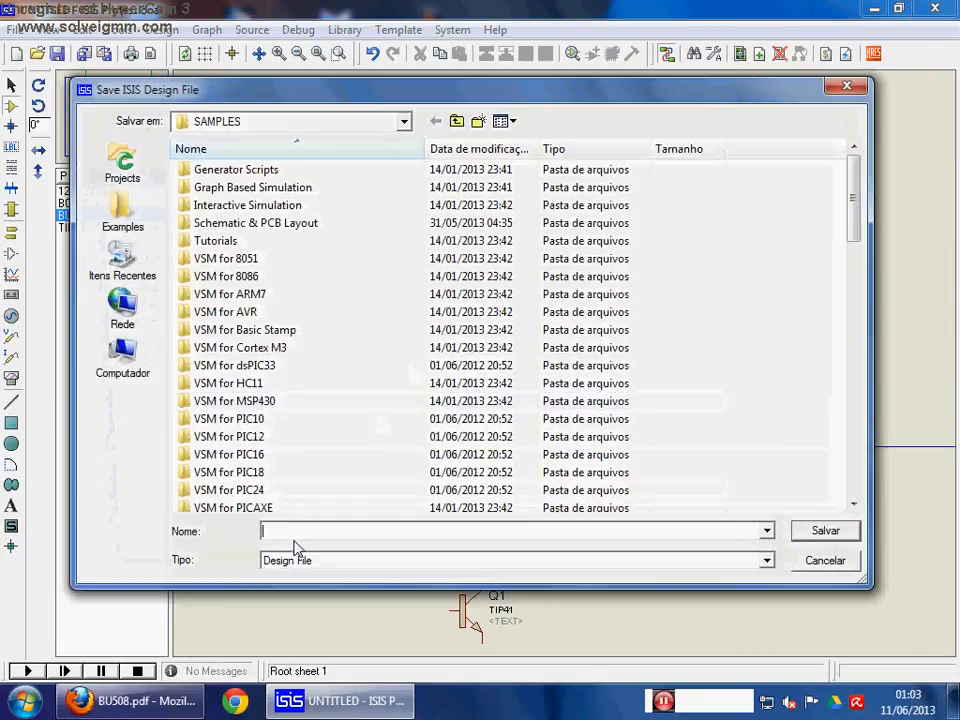
pyautogui.write('bu')
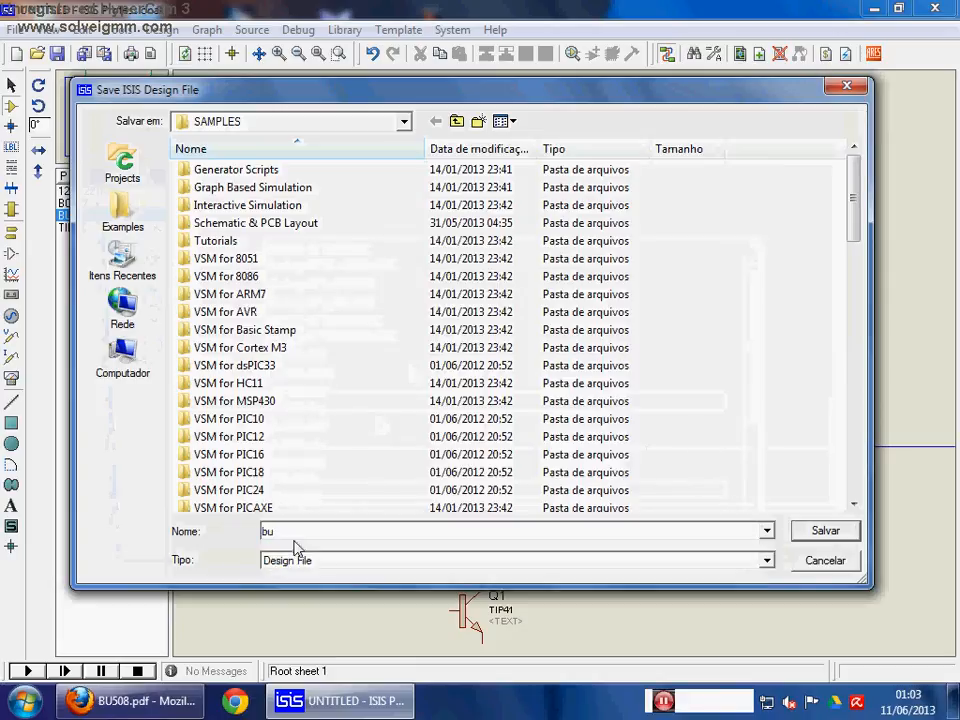
pyautogui.write(' 508')
pyautogui.press('Return')
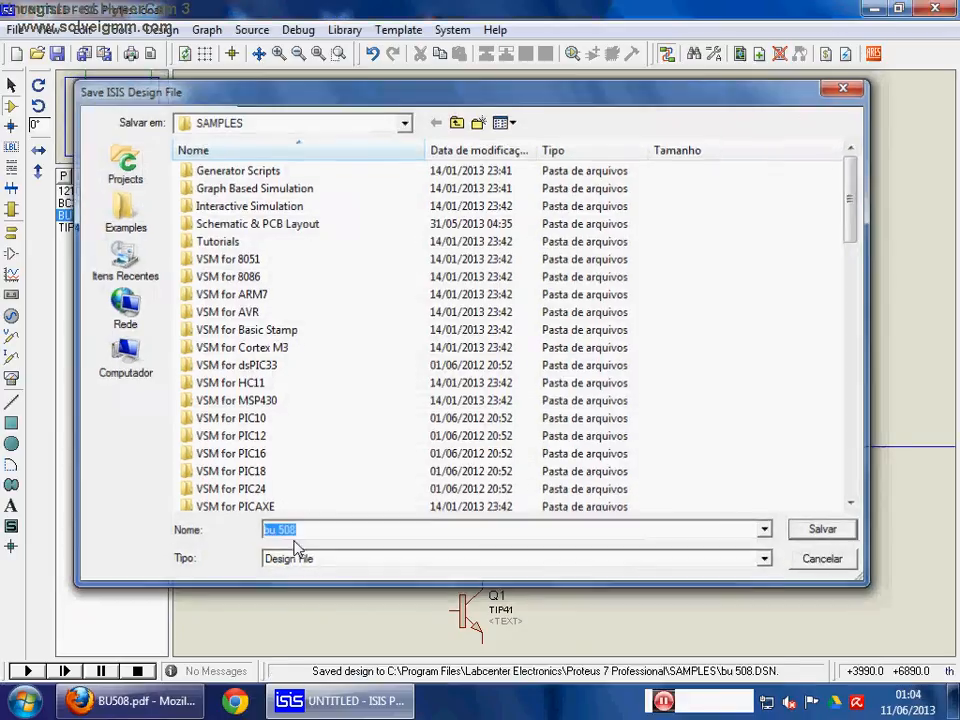